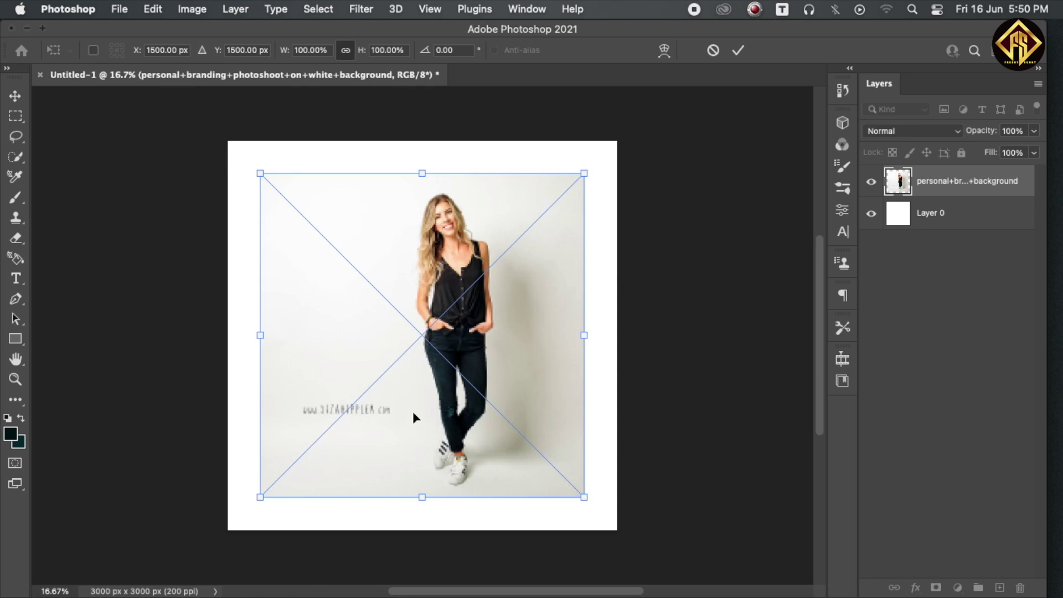
Commit the placed woman's photo at its current size and position on the white canvas.
key("Return")
Quick-select the woman's hair, face and top, then her jeans down to the left sneaker.
key("w")
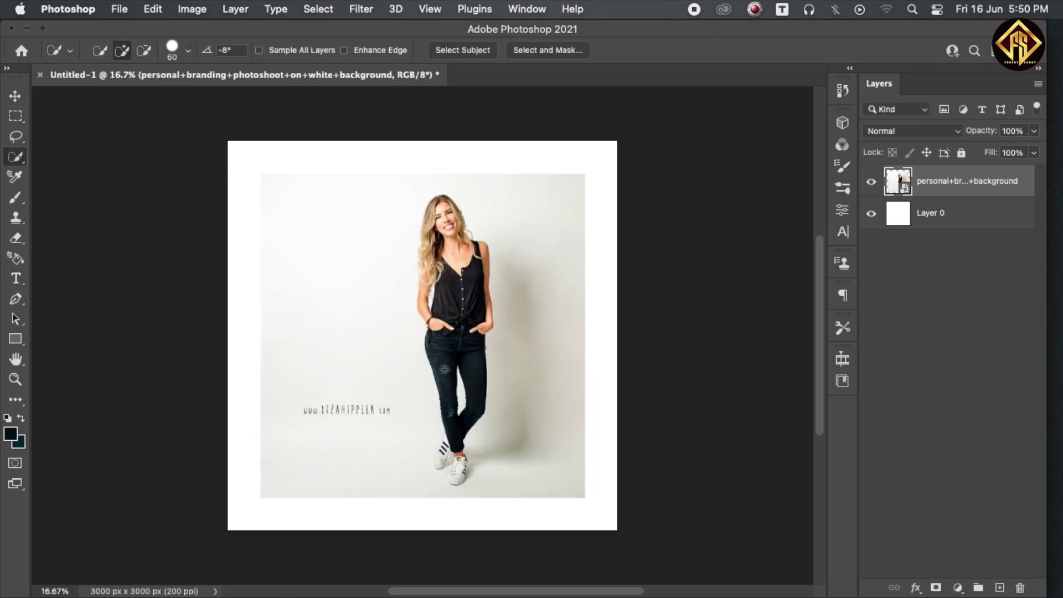
scroll(453, 260, "up", 3)
left_click_drag(424, 127, 380, 269)
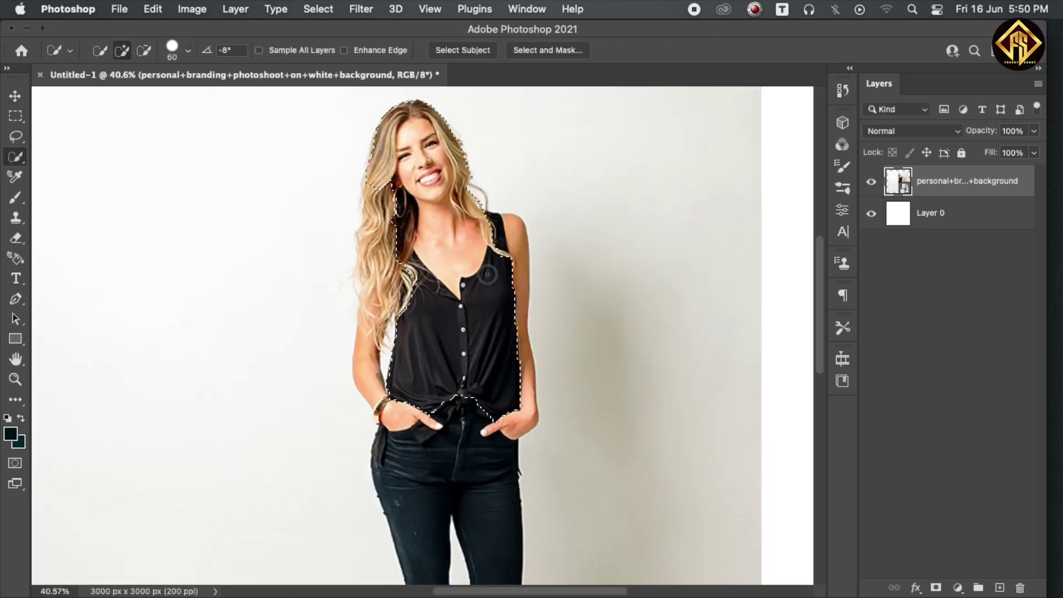
scroll(373, 345, "down", 3)
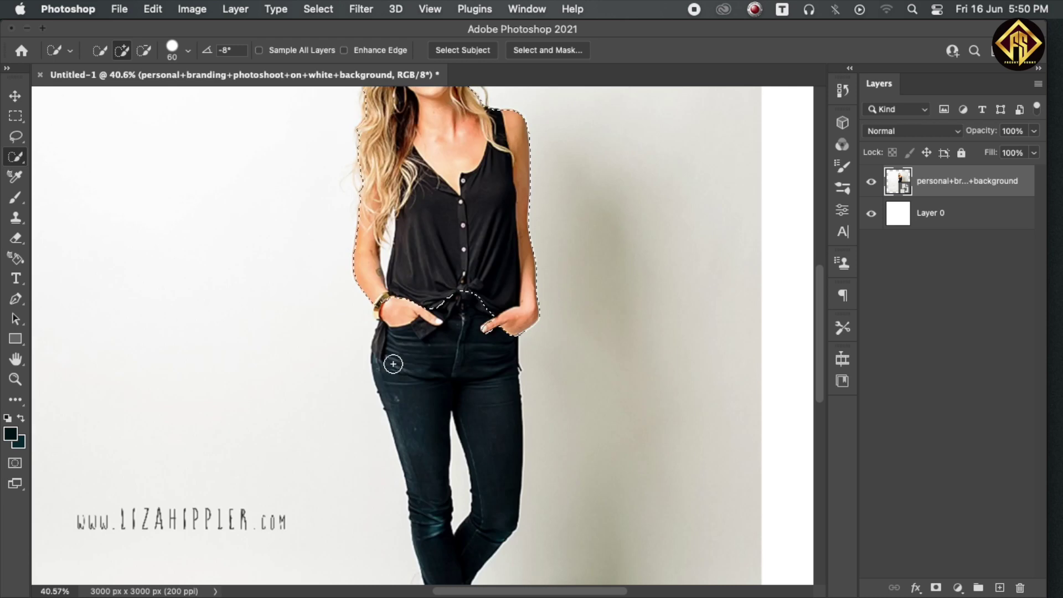
left_click_drag(408, 361, 498, 554)
scroll(470, 334, "down", 5)
key("bracketleft")
key("bracketleft")
key("bracketleft")
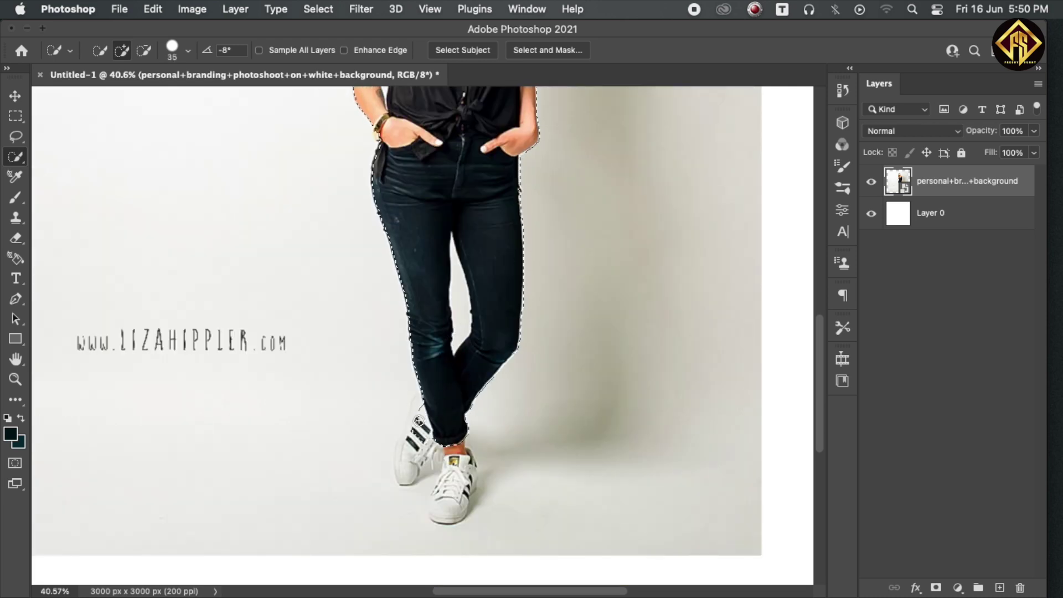
left_click_drag(420, 422, 403, 462)
Lasso the left sneaker's outline, jeans hem and shoe collar into the selection.
key("l")
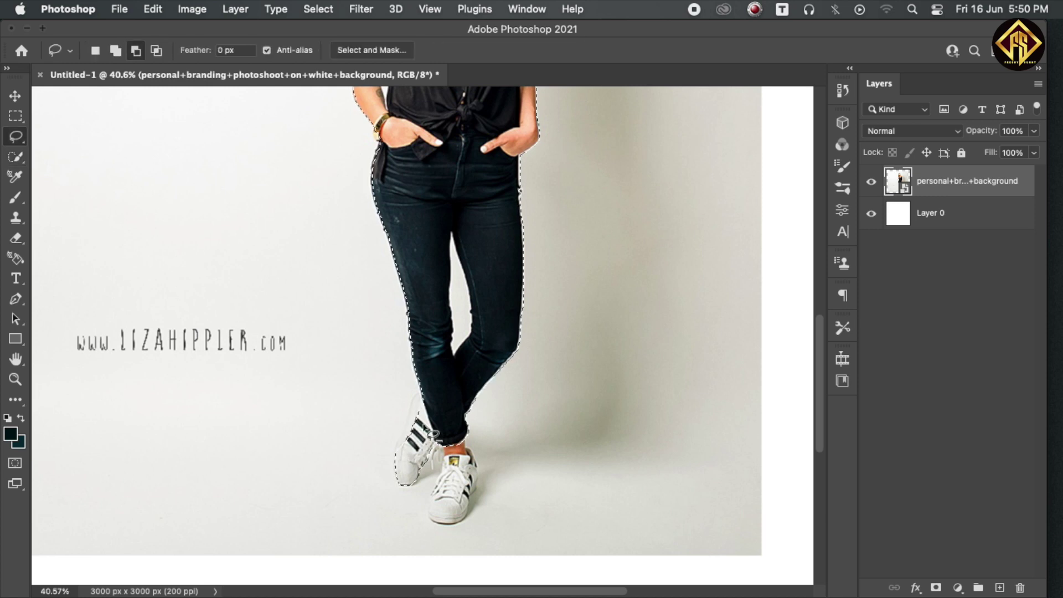
scroll(427, 426, "up", 5)
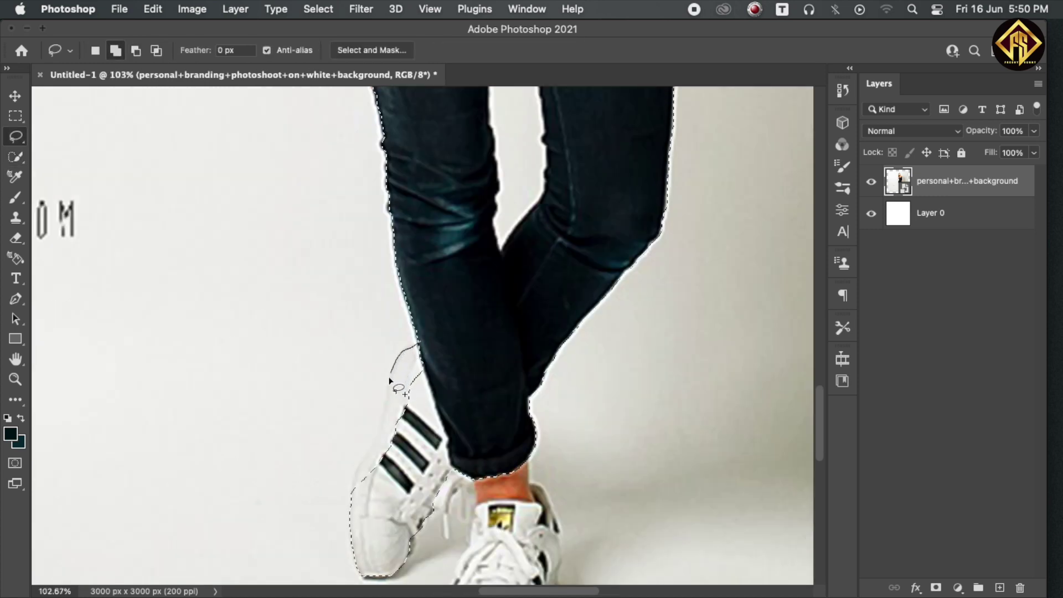
left_click_drag(355, 521, 360, 542)
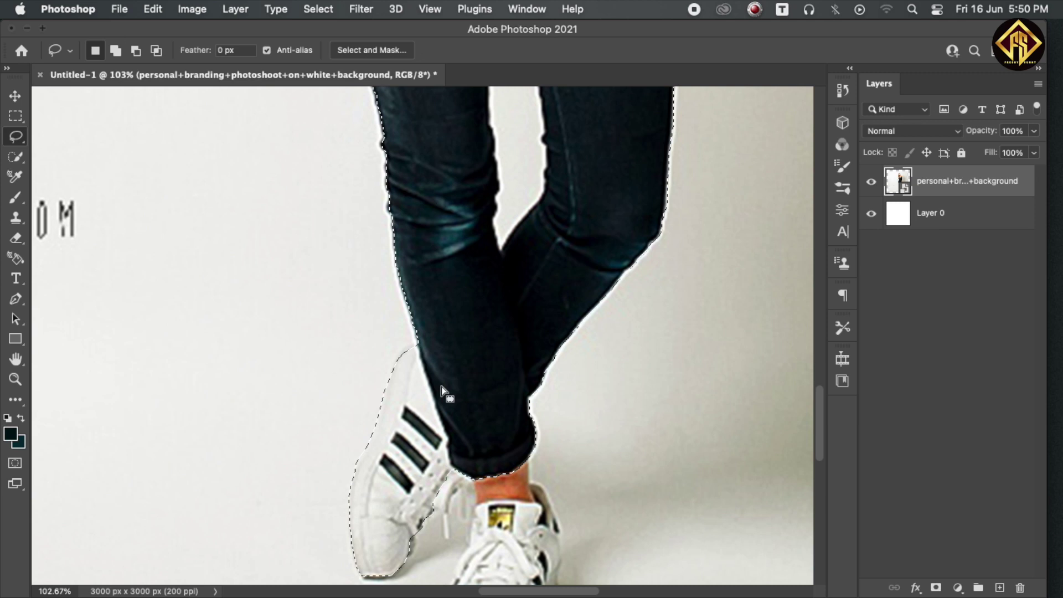
scroll(441, 387, "down", 3)
left_click_drag(451, 373, 462, 373)
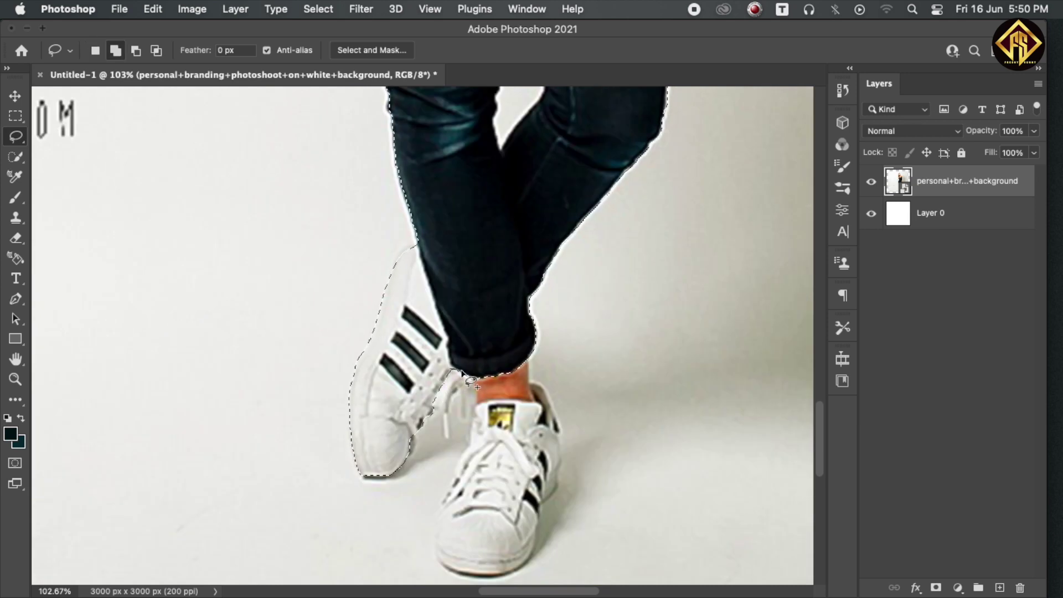
left_click_drag(509, 333, 510, 355)
scroll(509, 355, "down", 1)
Add the right sneaker's laces, toe, heel edge and outline to the selection.
key("w")
left_click(517, 444)
left_click_drag(477, 474, 460, 501)
left_click_drag(525, 451, 551, 407)
key("l")
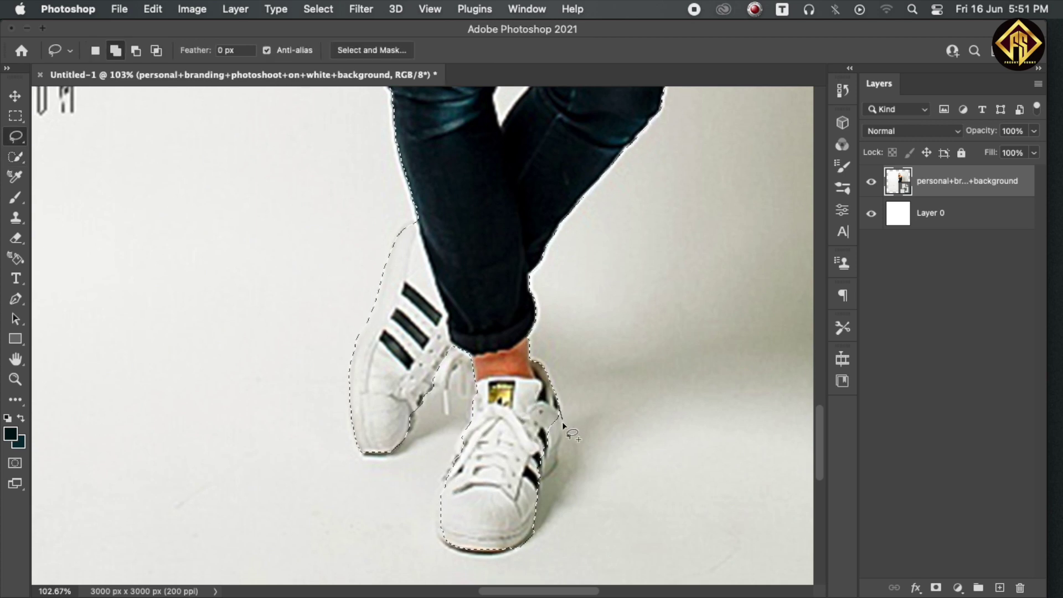
scroll(552, 470, "down", 3)
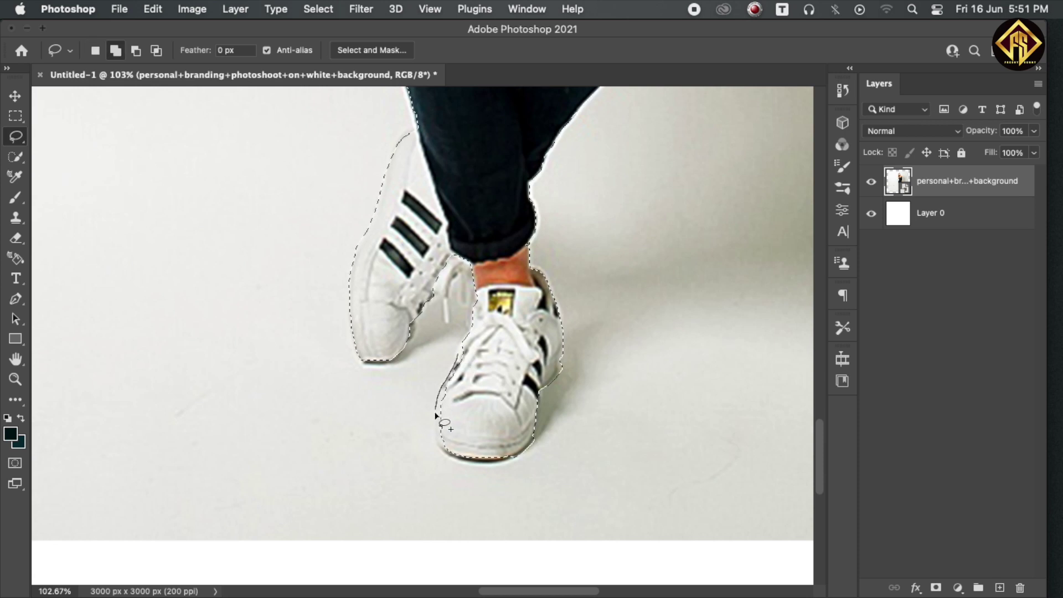
left_click_drag(450, 460, 451, 459)
Zoom out and pan to review the full-body selection of the woman.
scroll(480, 332, "up", 3)
scroll(479, 338, "up", 4)
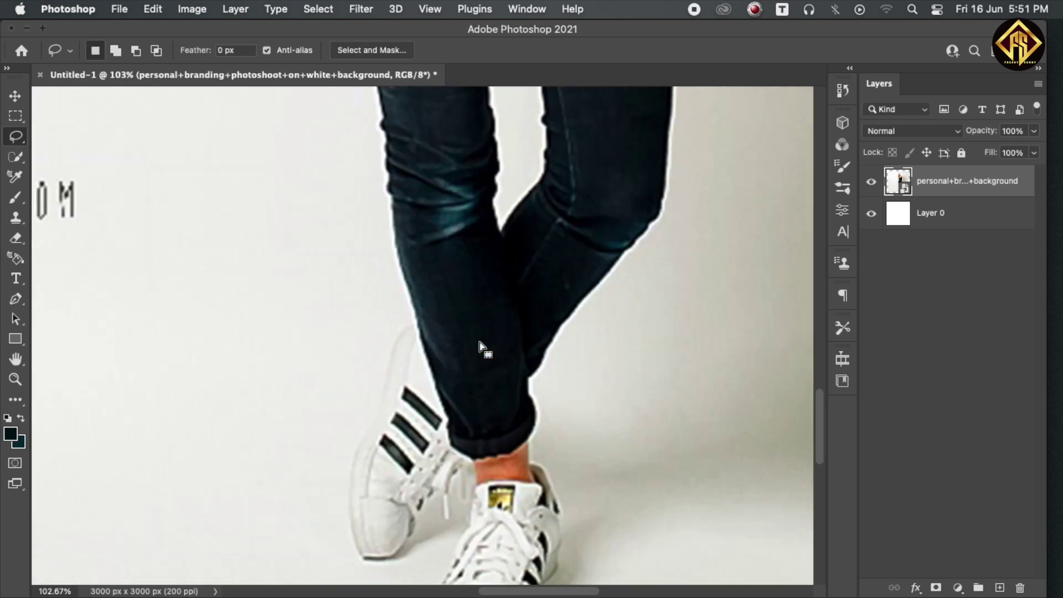
scroll(480, 327, "up", 3)
key("w")
scroll(507, 249, "up", 4)
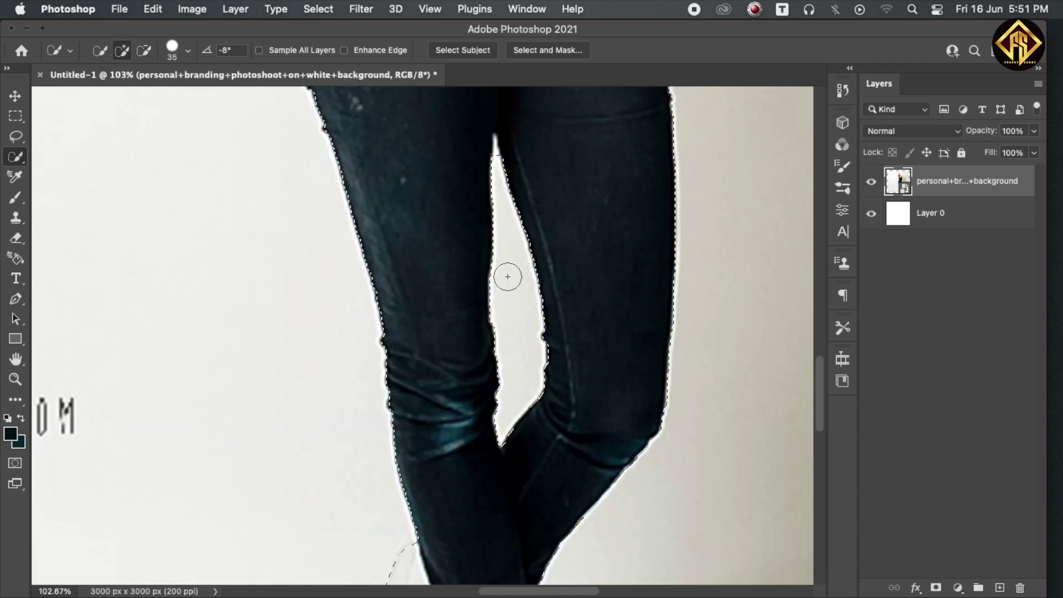
scroll(508, 279, "up", 4)
scroll(506, 278, "up", 4)
scroll(498, 277, "up", 7)
scroll(410, 295, "up", 4)
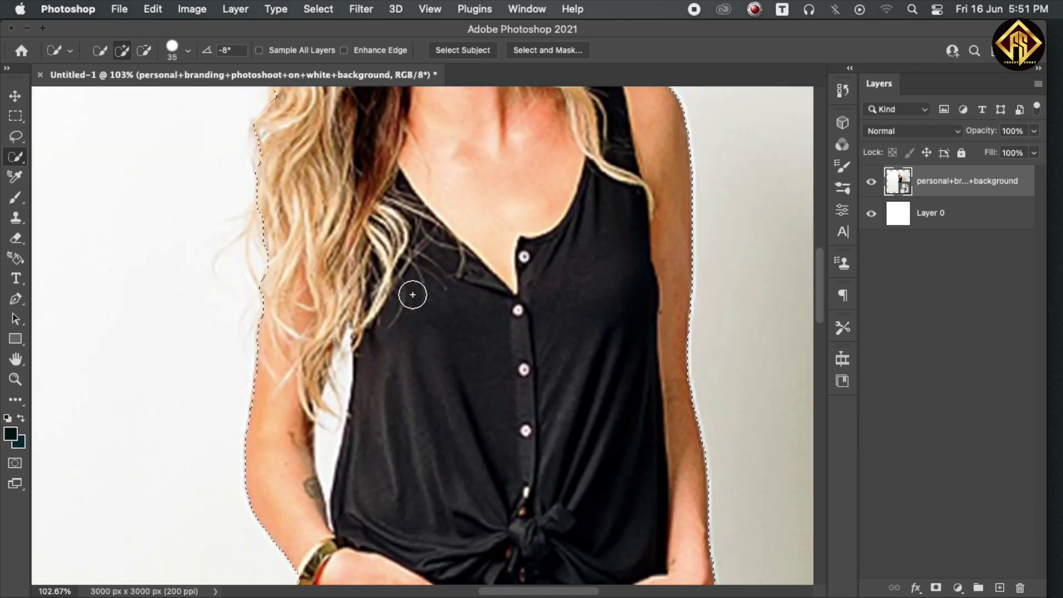
scroll(413, 295, "up", 6)
scroll(413, 295, "up", 3)
scroll(413, 299, "up", 4)
scroll(418, 333, "down", 2)
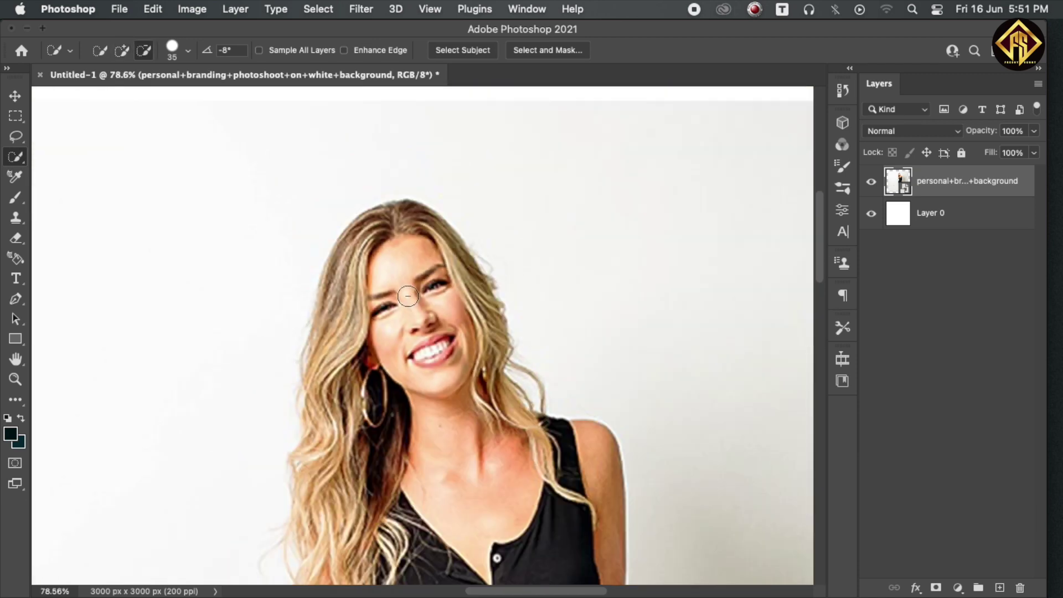
scroll(421, 352, "down", 10)
left_click_drag(421, 351, 410, 302)
Copy the woman to Layer 1, hide the original photo, and enlarge the cut-out.
key("ctrl+j")
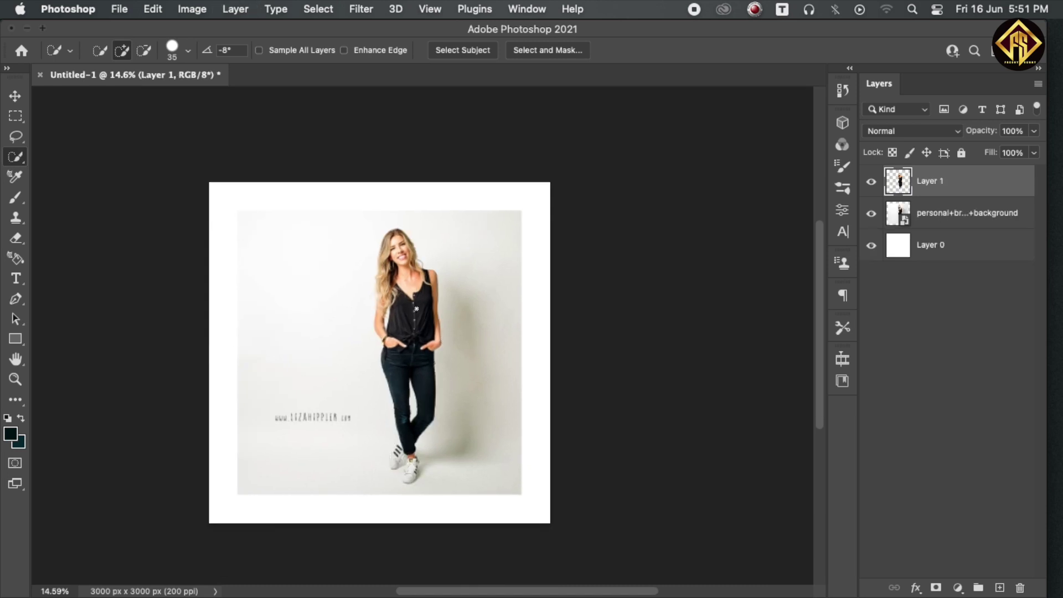
key("v")
left_click(872, 213)
left_click_drag(372, 340, 363, 341)
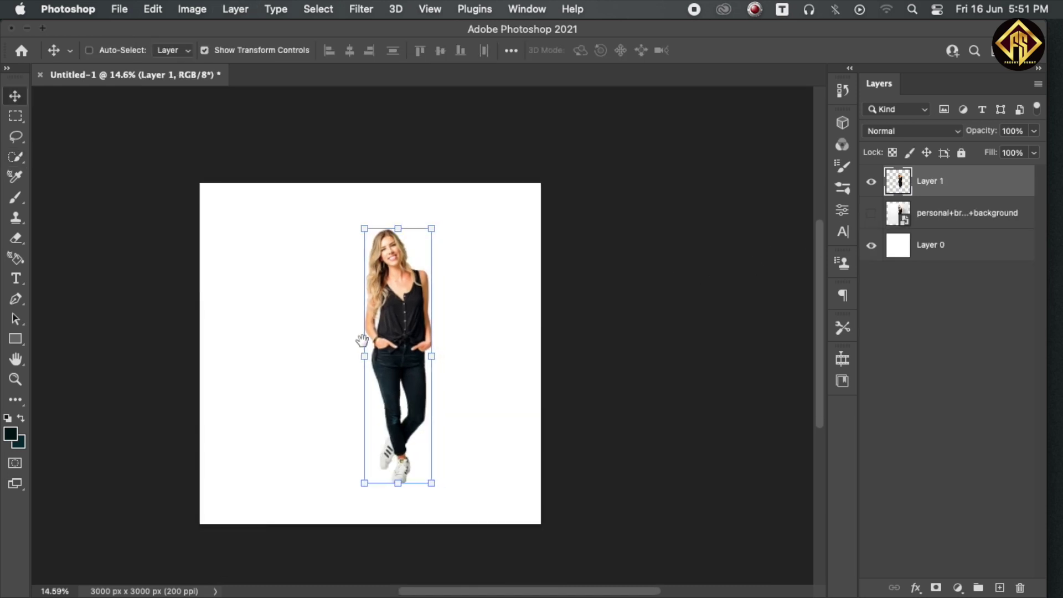
mouse_move(431, 351)
left_mouse_down()
mouse_move(441, 351)
mouse_move(406, 352)
left_mouse_up()
key("Return")
Extend the canvas rightward to 4156×3000 and stretch white Layer 0 to fill it.
key("c")
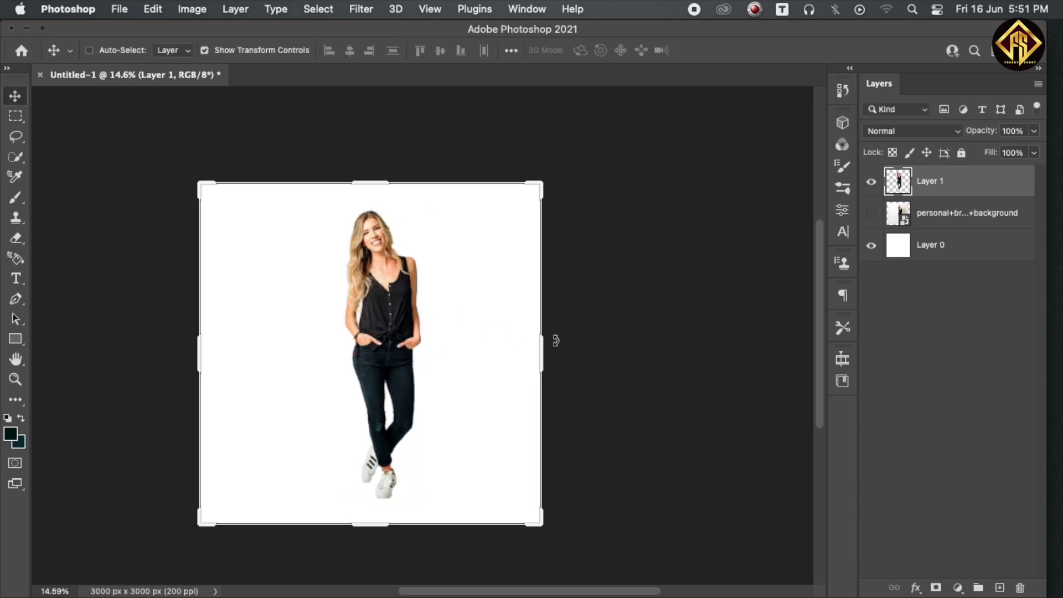
left_click_drag(541, 353, 608, 350)
key("Return")
key("v")
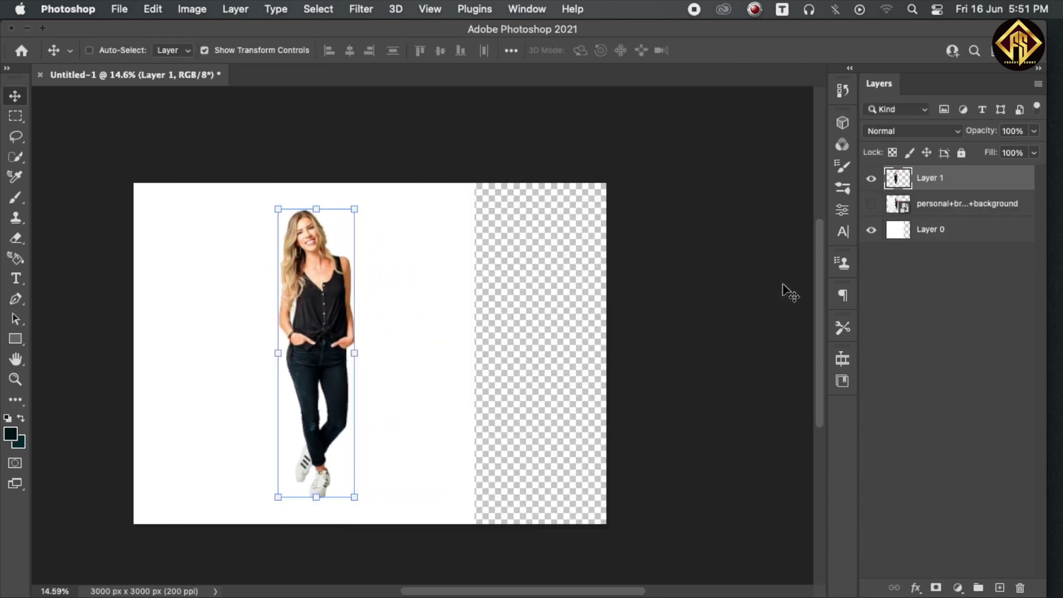
left_click(933, 243)
left_click_drag(475, 353, 616, 349)
key("Return")
Give Layer 0 an orange #ffb033 Color Overlay layer style.
double_click(958, 240)
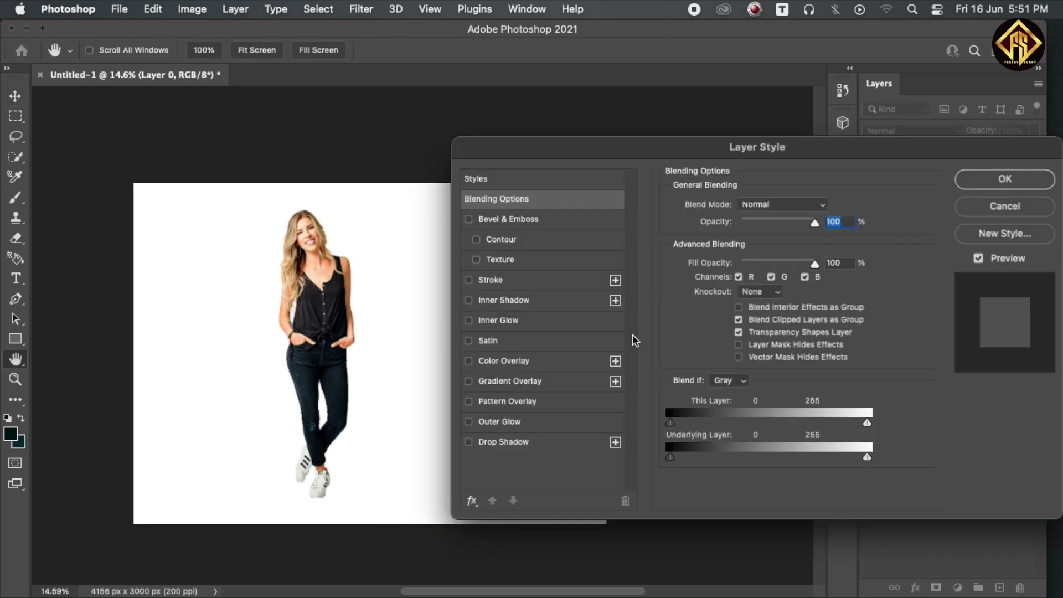
left_click(566, 364)
left_click(824, 209)
left_click_drag(711, 299, 761, 292)
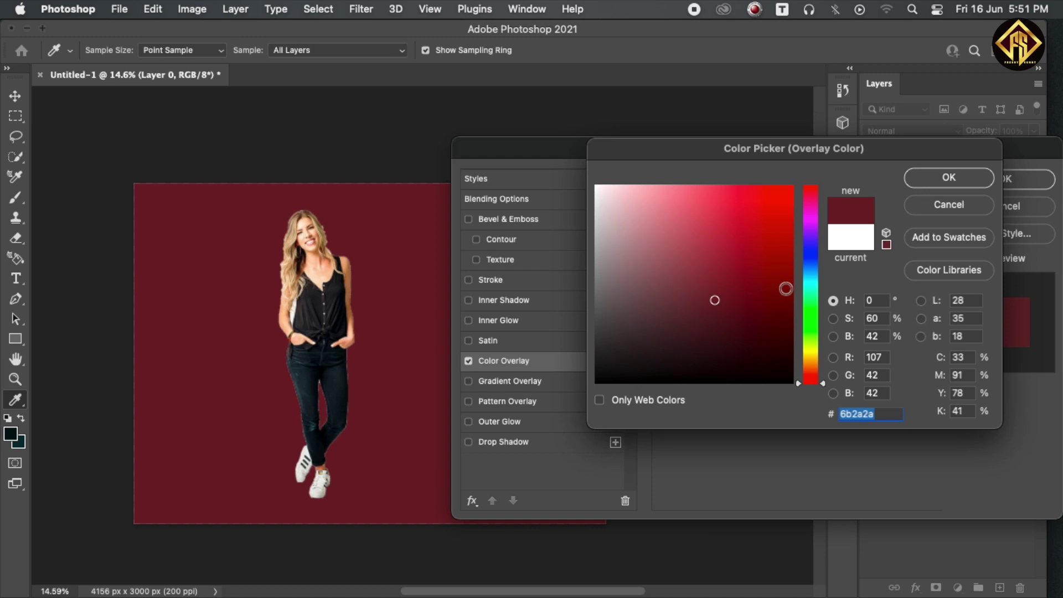
left_click(807, 274)
mouse_move(781, 244)
left_mouse_down()
mouse_move(797, 222)
mouse_move(760, 188)
left_mouse_up()
left_click_drag(811, 275, 811, 365)
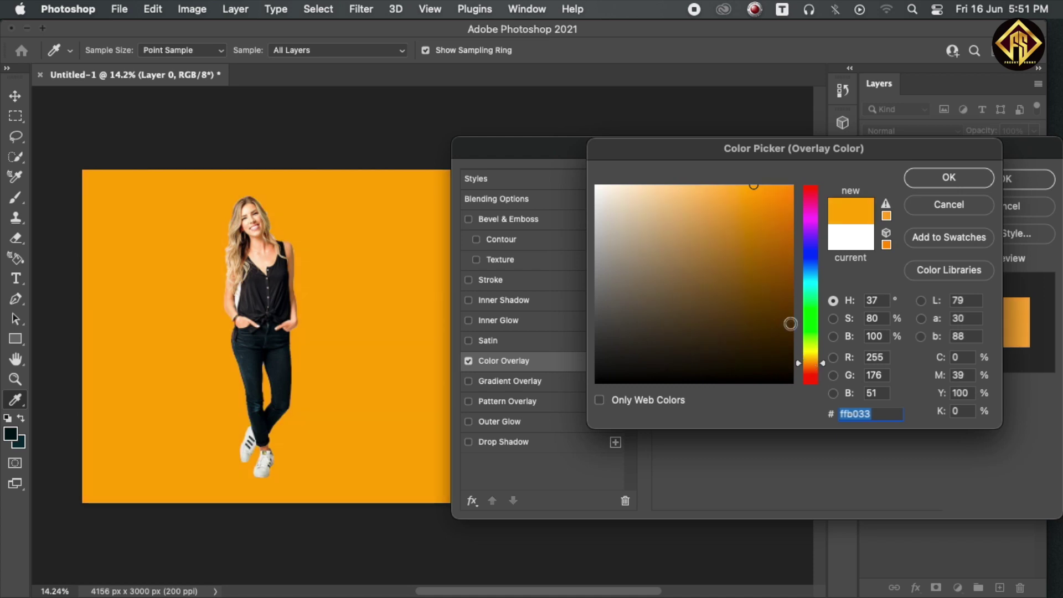
key("Return")
key("Return")
key("v")
Select the woman's Layer 1, shrink her slightly and centre her on the canvas.
scroll(194, 372, "left", 3)
right_click(275, 321)
left_click(292, 326)
left_click_drag(283, 298, 334, 298)
scroll(341, 316, "left", 5)
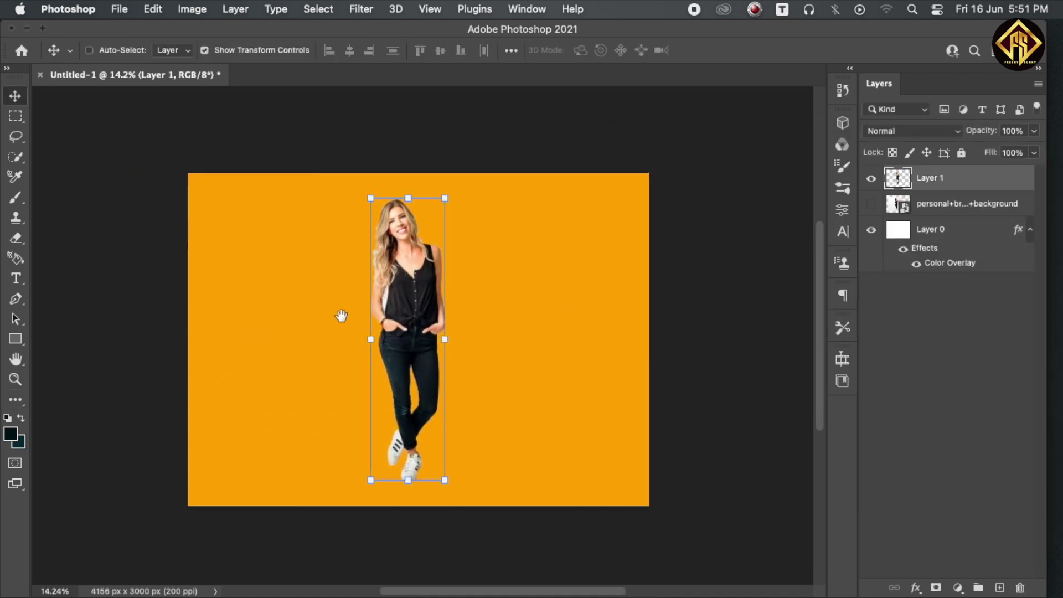
scroll(341, 316, "left", 2)
key("ctrl+t")
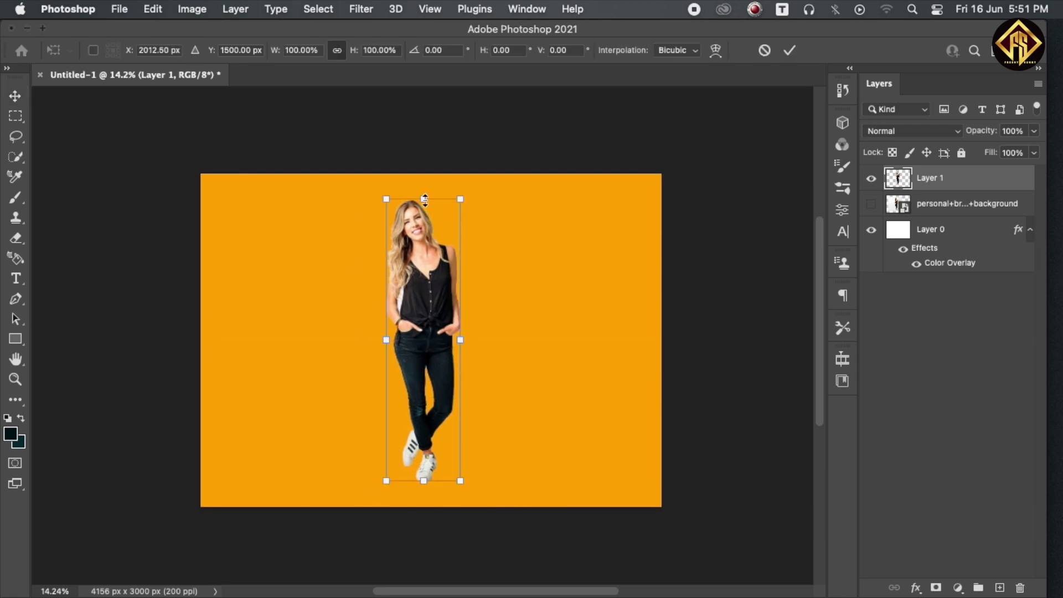
left_click_drag(460, 199, 453, 224)
left_click_drag(410, 308, 421, 294)
key("Return")
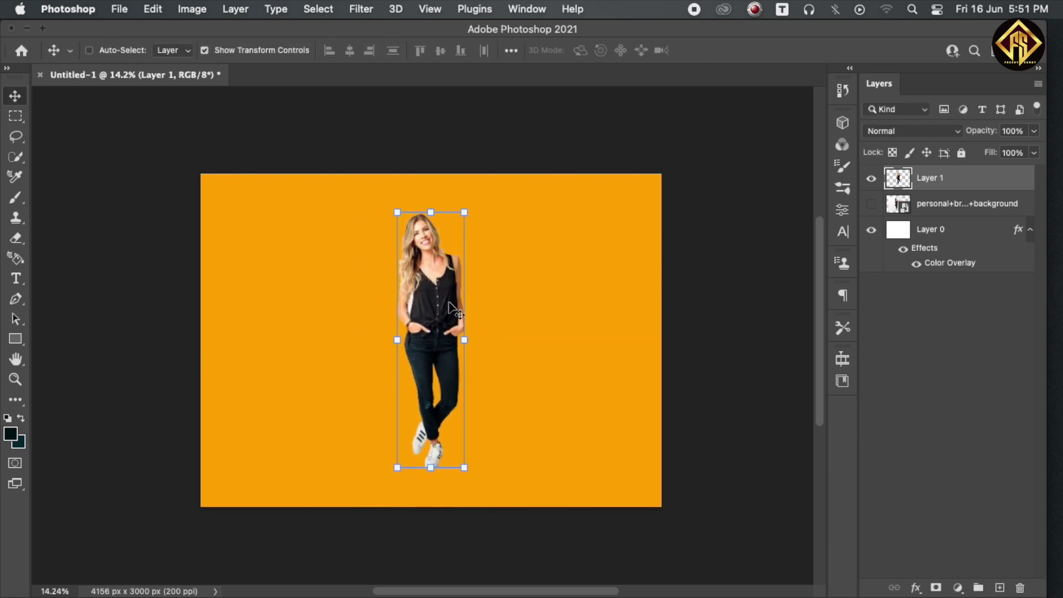
left_click(15, 116)
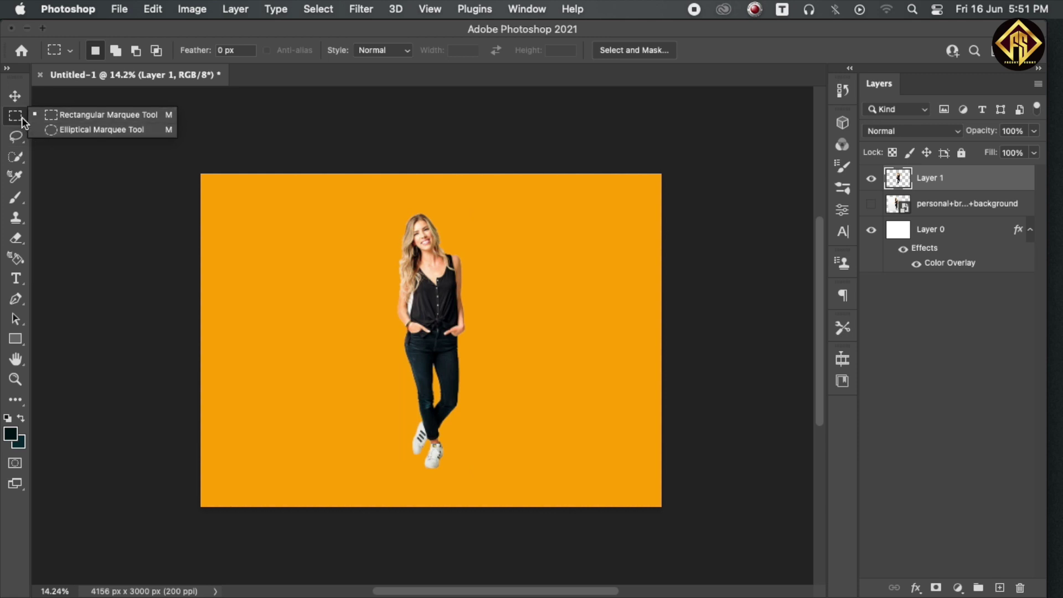
Copy a narrow head-to-feet marquee strip of the woman onto Layer 2, placed below Layer 1.
left_click(20, 123)
right_click(15, 119)
left_click_drag(421, 209, 423, 476)
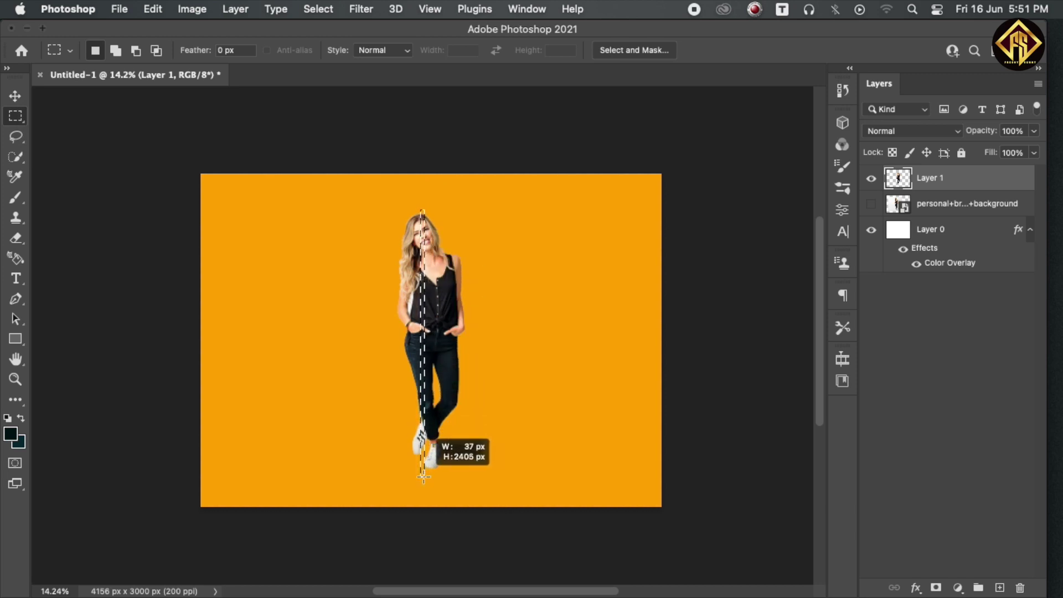
left_click_drag(424, 477, 423, 472)
key("shift")
key("shift+Right")
key("shift+Right")
key("shift+Right")
key("shift+Right")
key("shift+Right")
key("shift+Right")
key("shift+Right")
key("shift+Right")
key("shift+Right")
key("shift+Right")
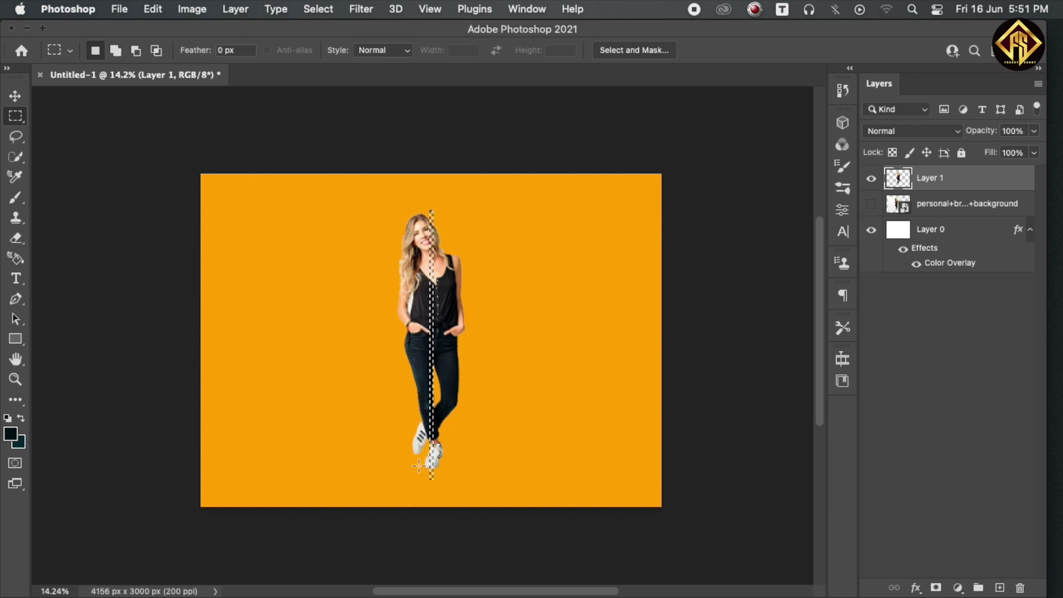
key("shift+Left")
key("shift+Left")
key("shift+Left")
key("shift+Left")
key("shift+Left")
key("shift+Left")
key("shift+Left")
key("shift+Left")
key("shift+Left")
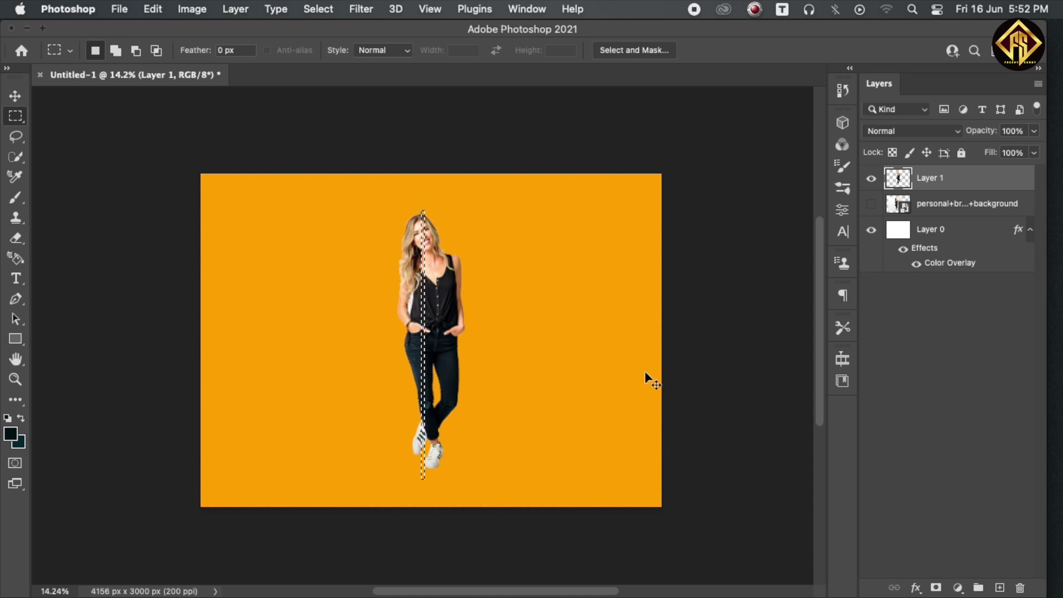
key("ctrl+j")
key("v")
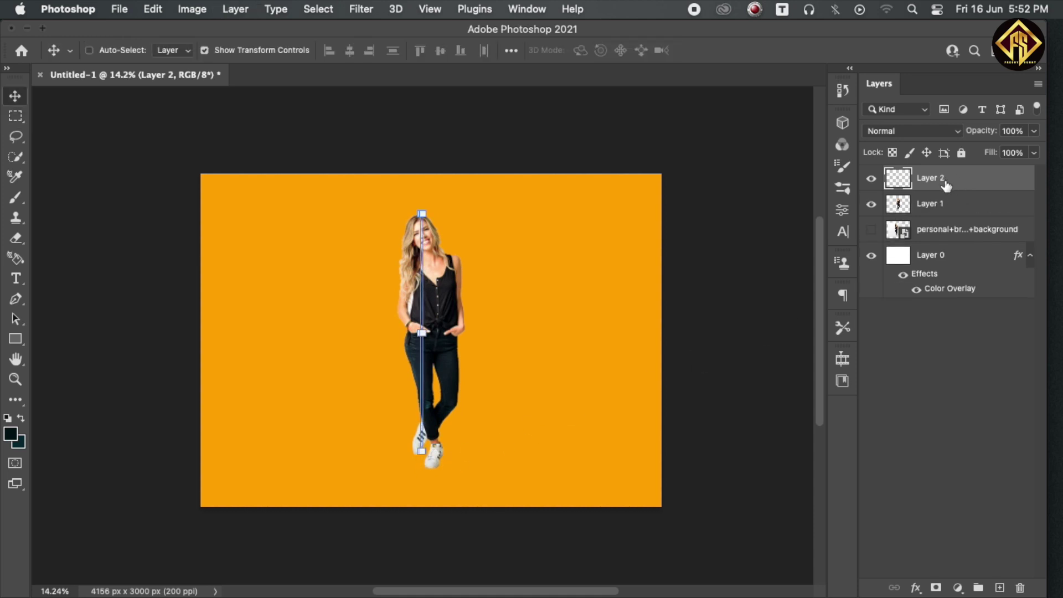
left_click_drag(946, 186, 942, 213)
Stretch Layer 2's strip horizontally past both canvas edges.
key("v")
scroll(443, 324, "up", 2)
left_click_drag(423, 343, 538, 350)
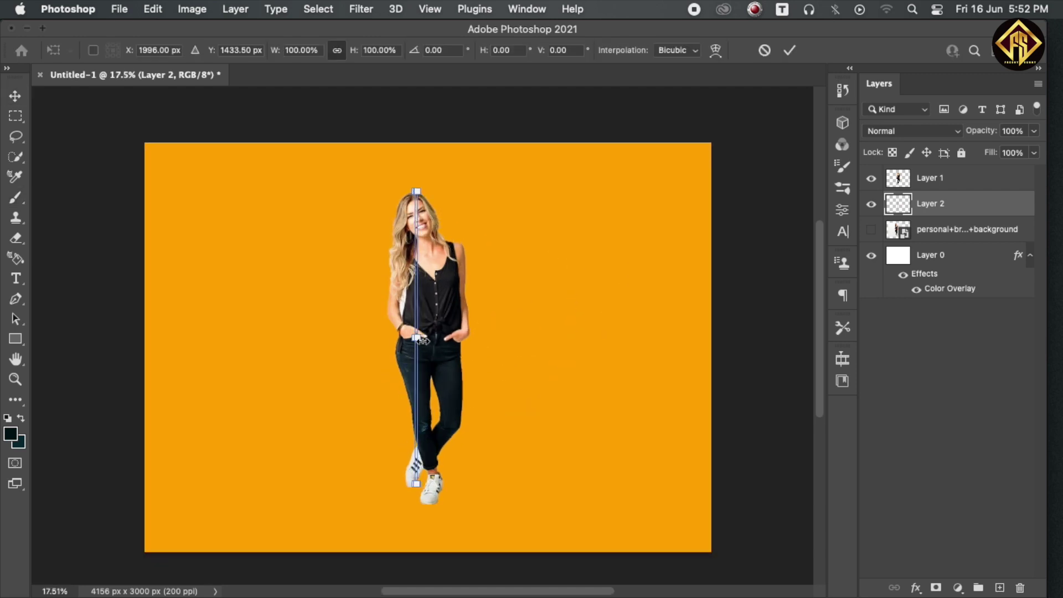
left_click_drag(414, 339, 145, 341)
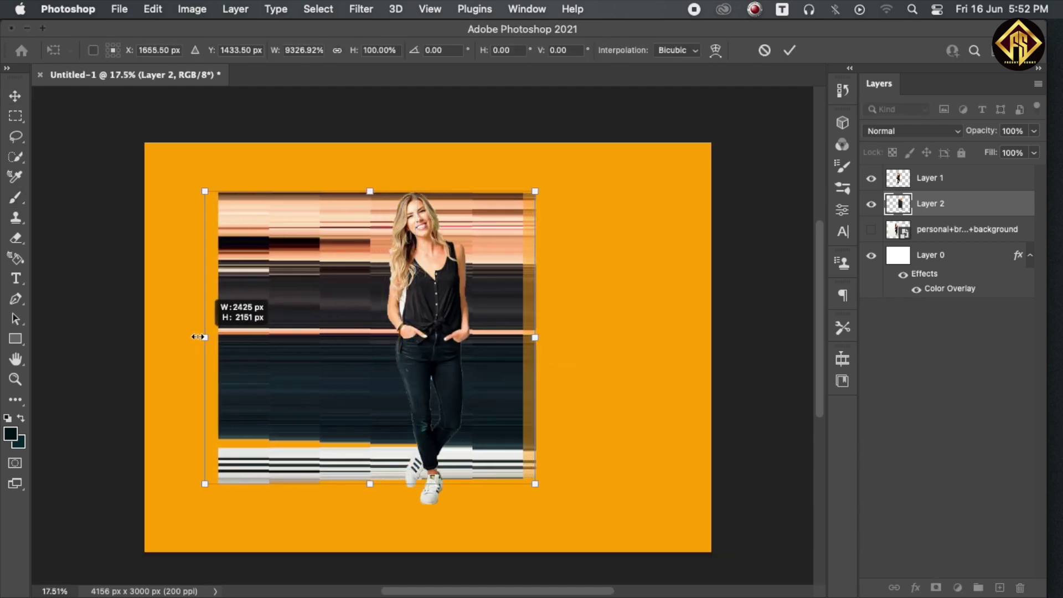
left_click_drag(535, 338, 711, 339)
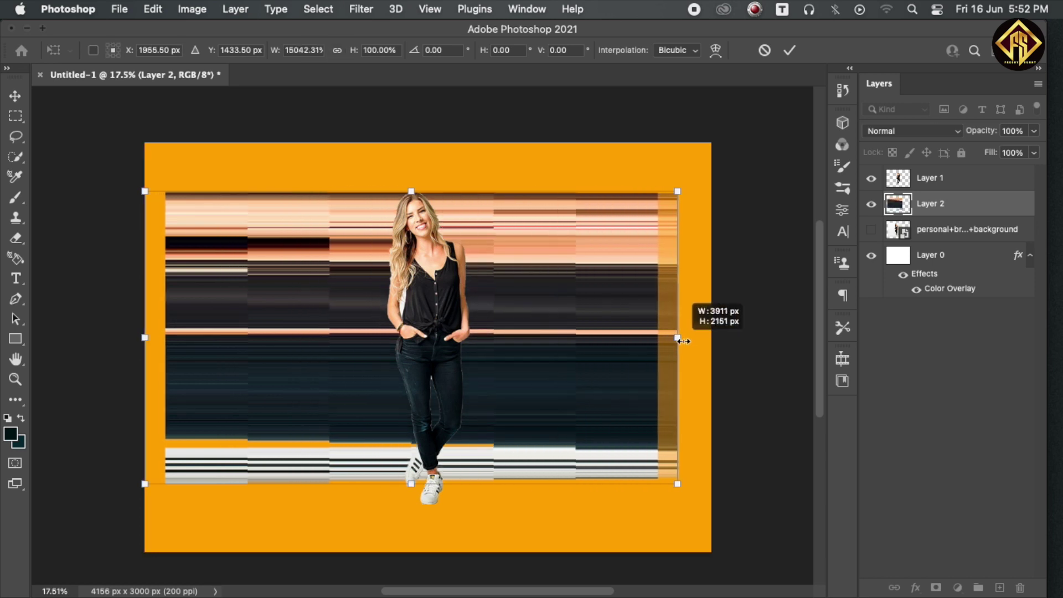
key("Return")
Make the stretched strip taller by pulling its bottom and top edges outward.
scroll(426, 435, "down", 1)
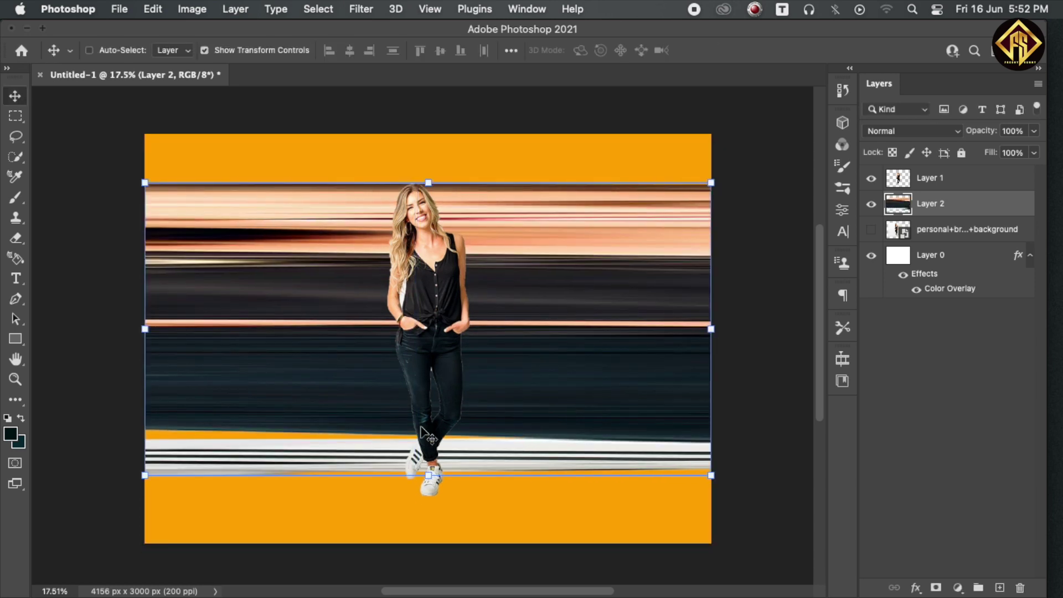
left_click_drag(419, 482, 428, 508)
left_click_drag(434, 184, 434, 169)
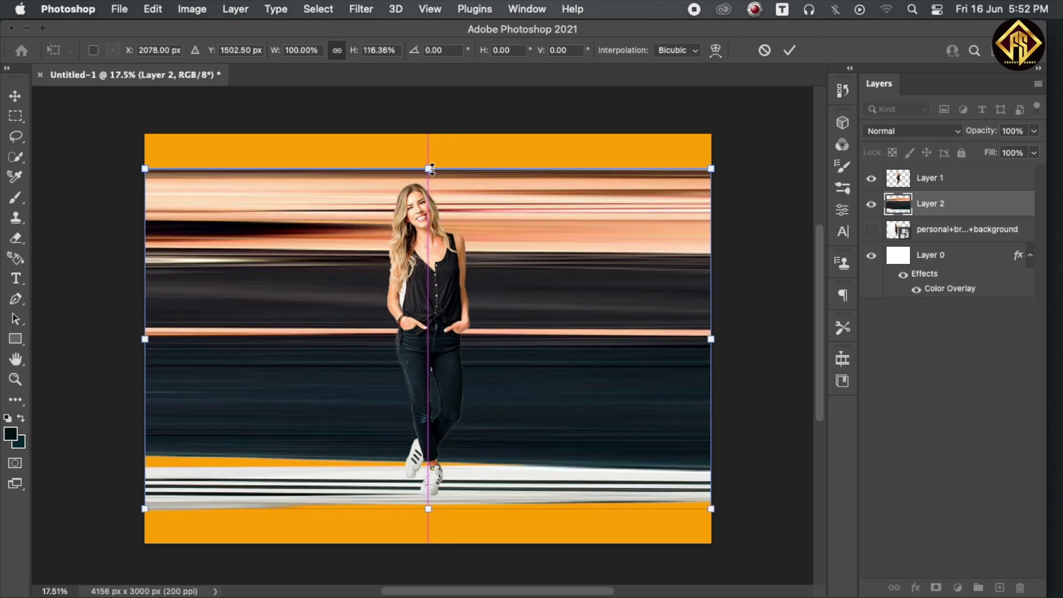
key("Return")
left_click(236, 9)
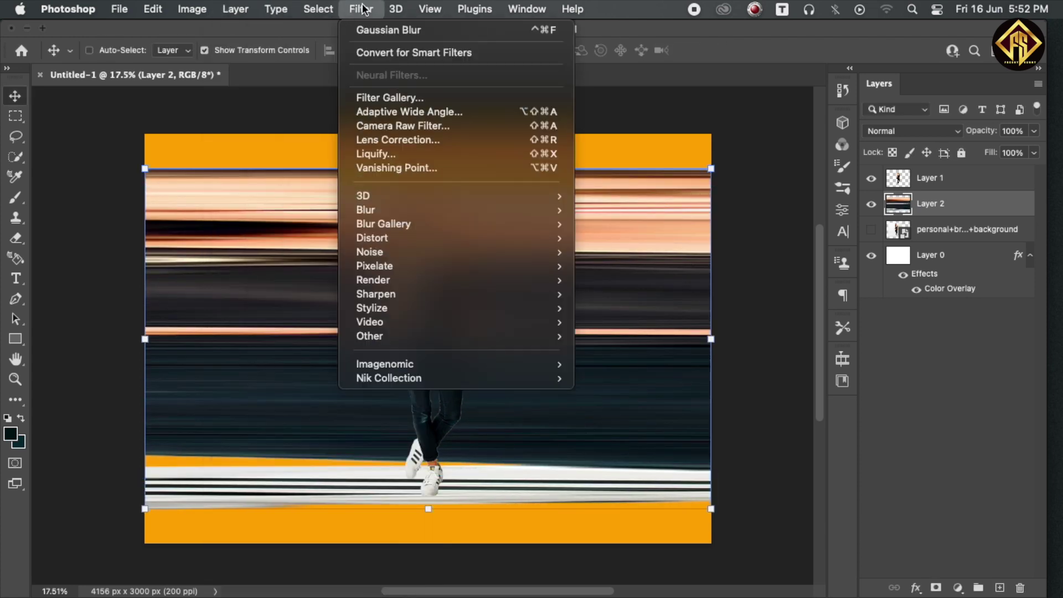
mouse_move(372, 238)
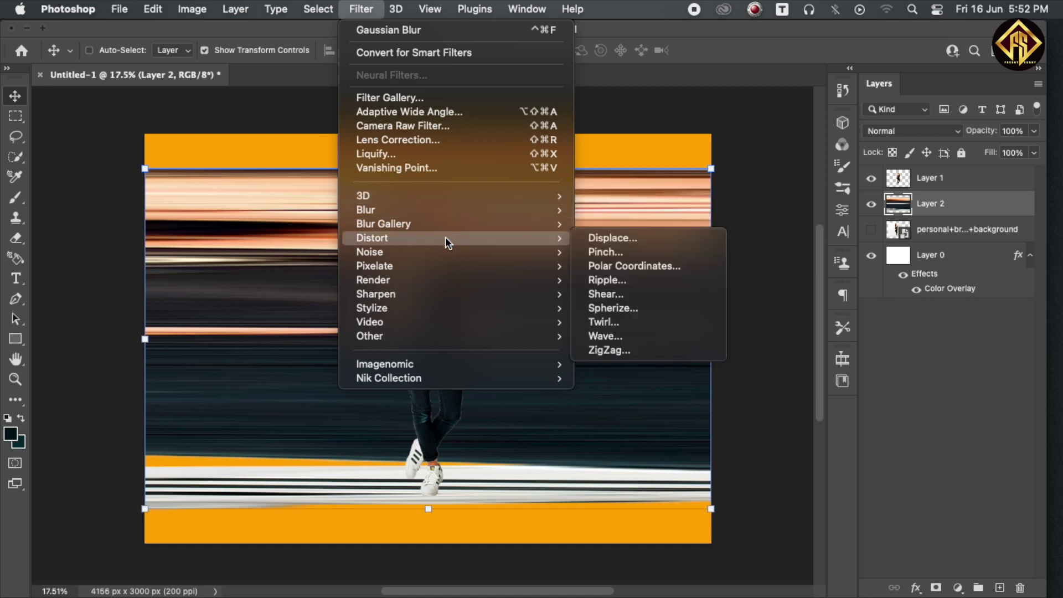
Set up the Polar Coordinates filter with Rectangular to Polar, zooming the preview out to check the disc.
left_click(600, 266)
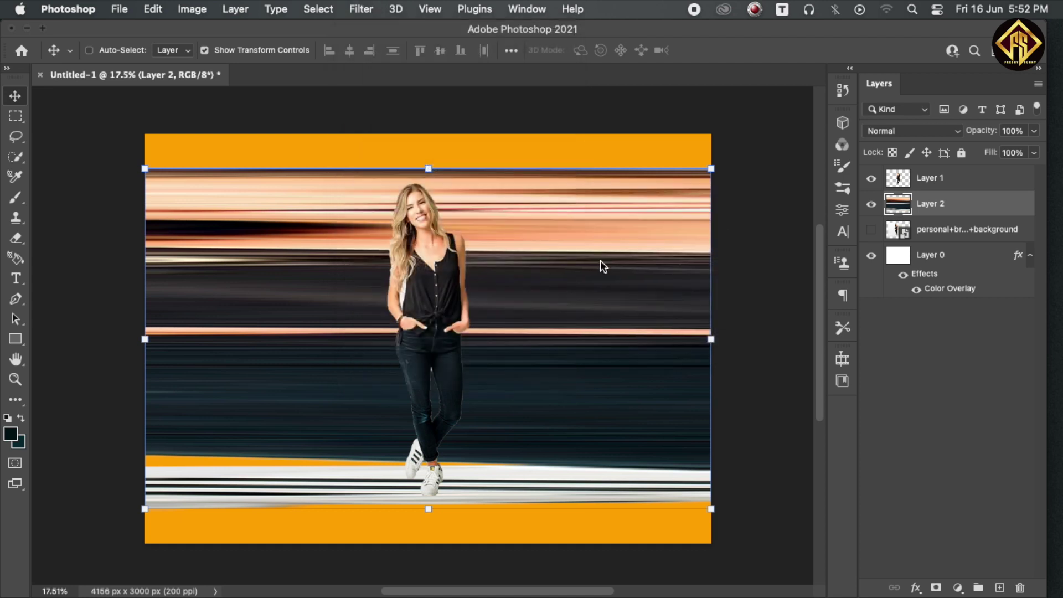
left_click_drag(512, 136, 729, 140)
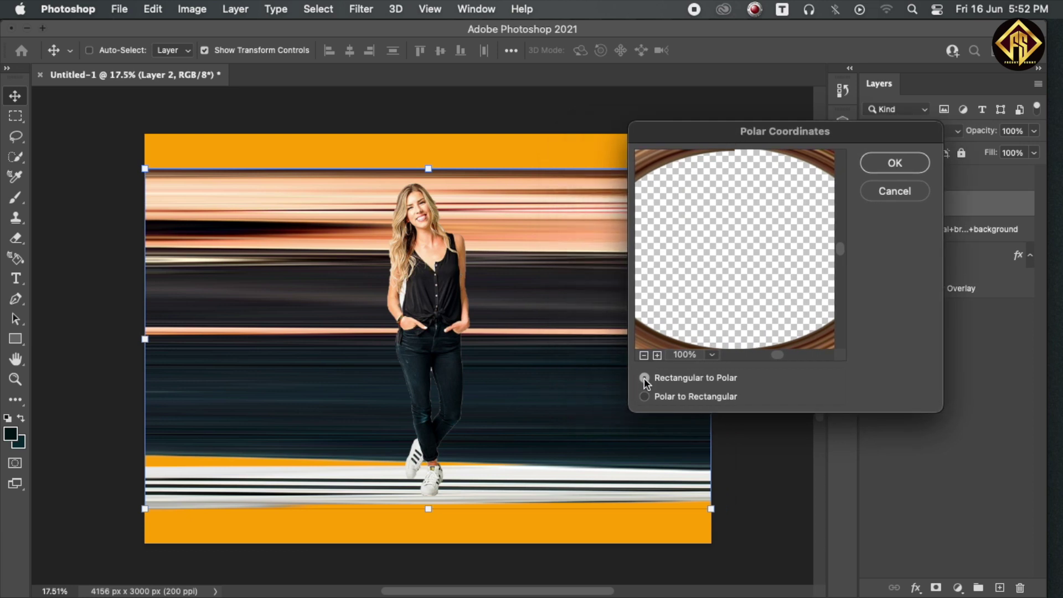
left_click(644, 355)
left_click(645, 356)
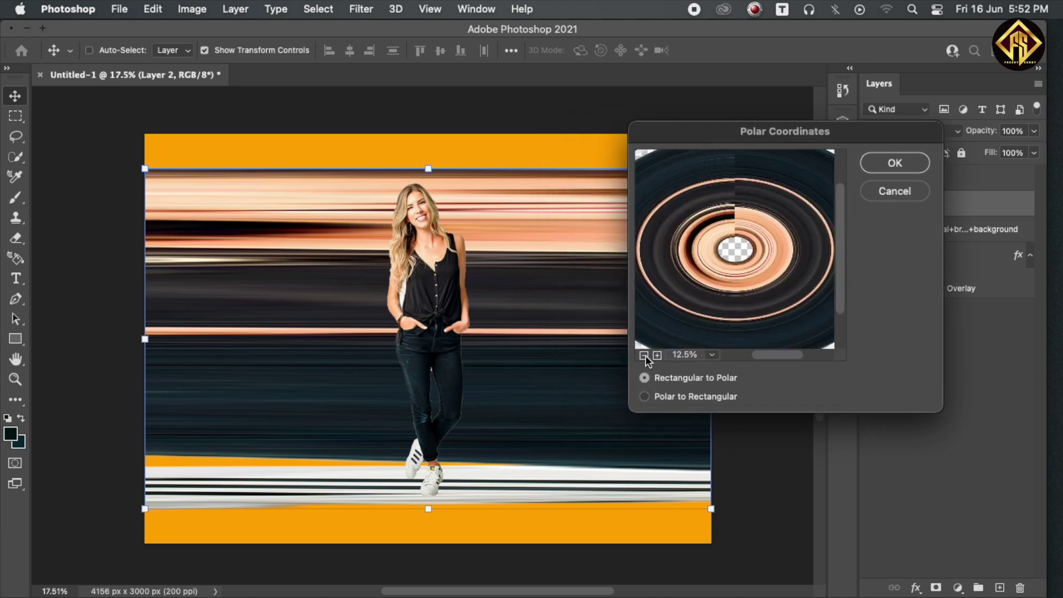
left_click(645, 397)
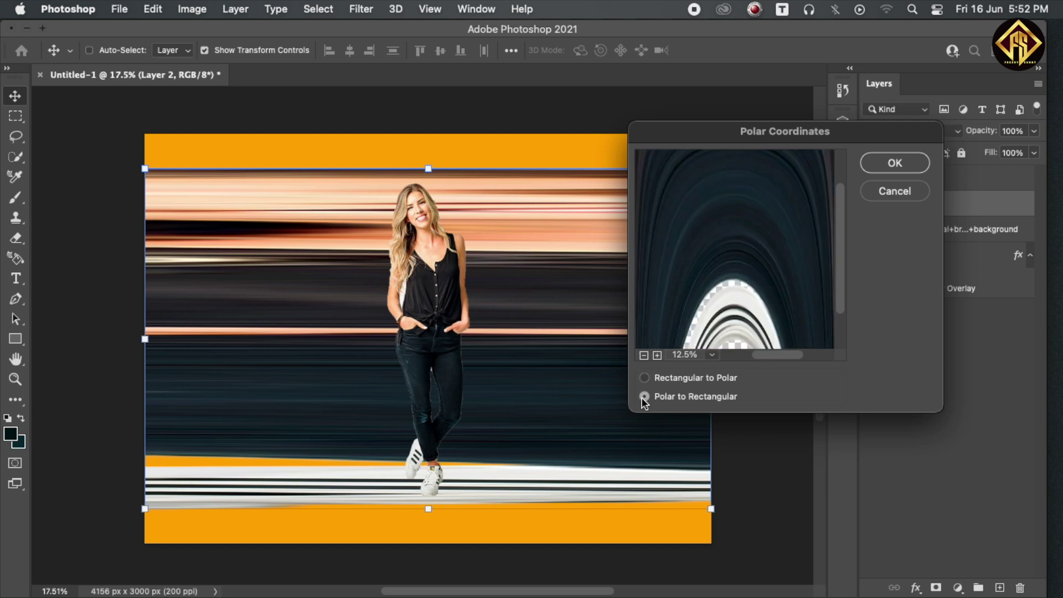
left_click(644, 378)
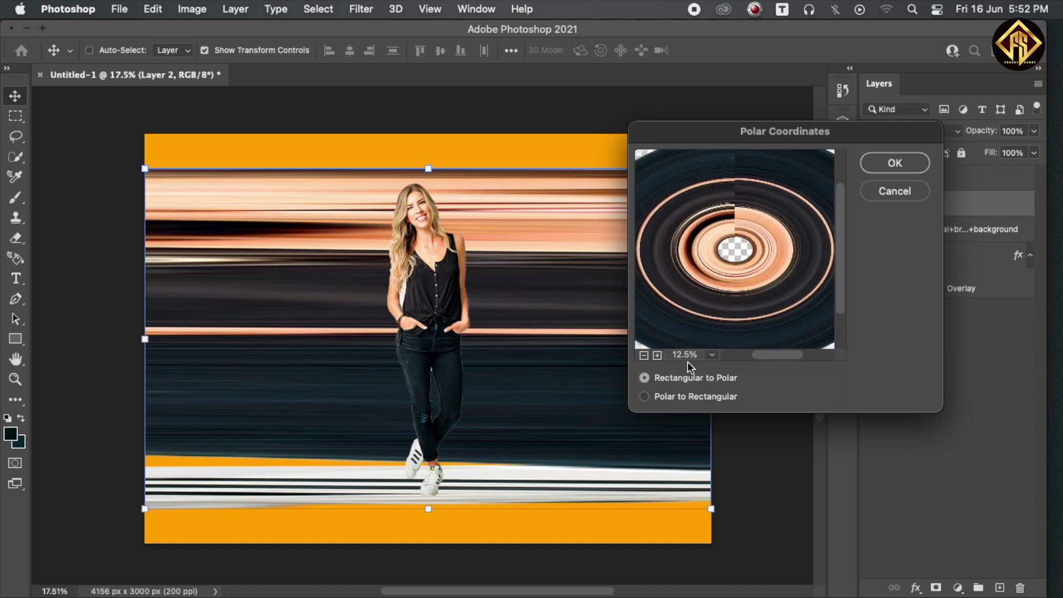
left_click_drag(767, 256, 765, 264)
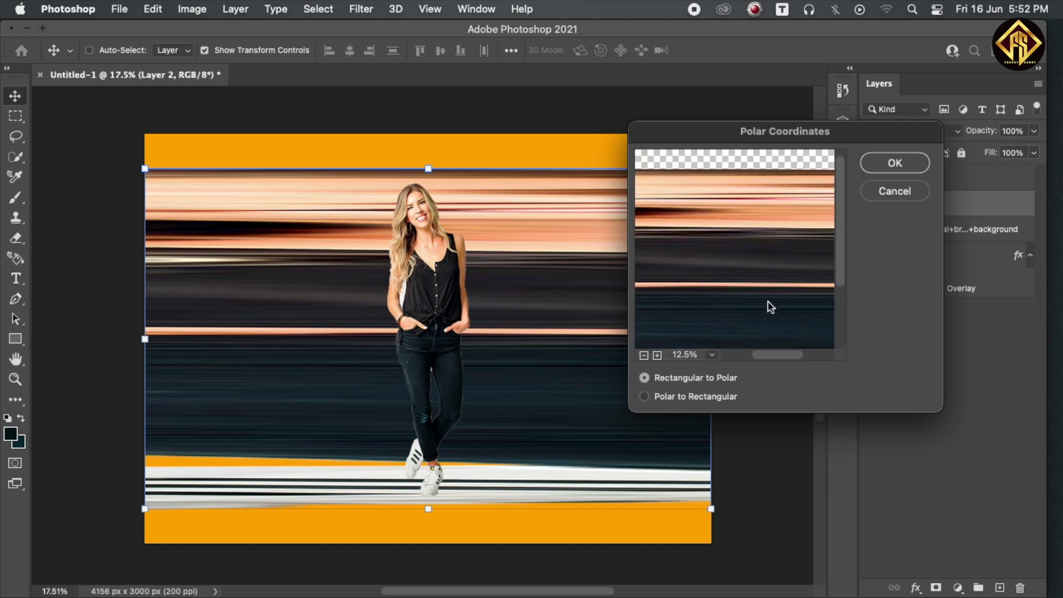
Apply Polar Coordinates, then shrink the ring disc from top and bottom and shift it slightly left.
left_click(895, 163)
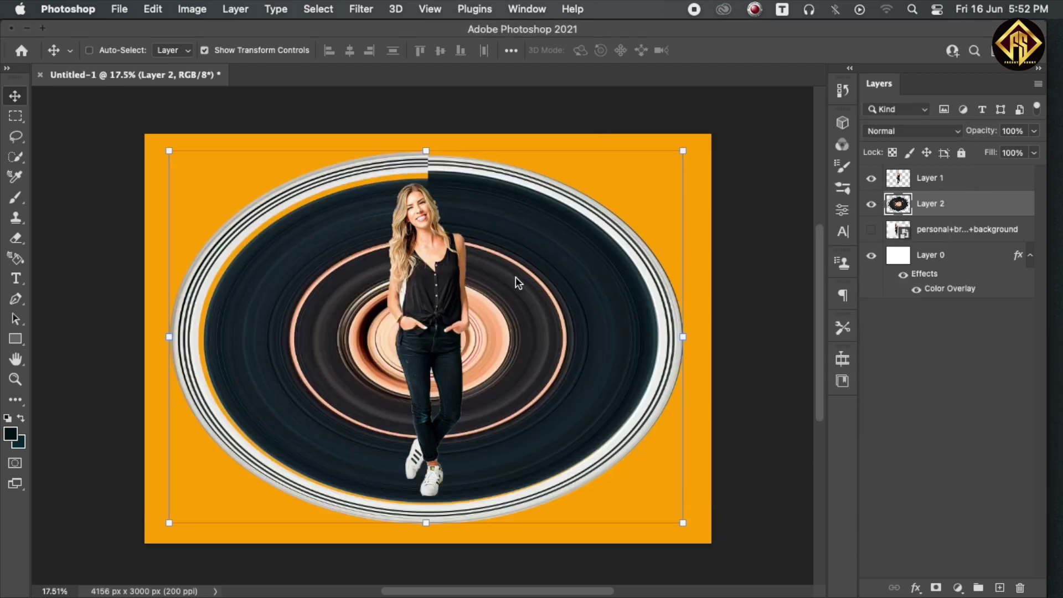
left_click_drag(432, 151, 428, 183)
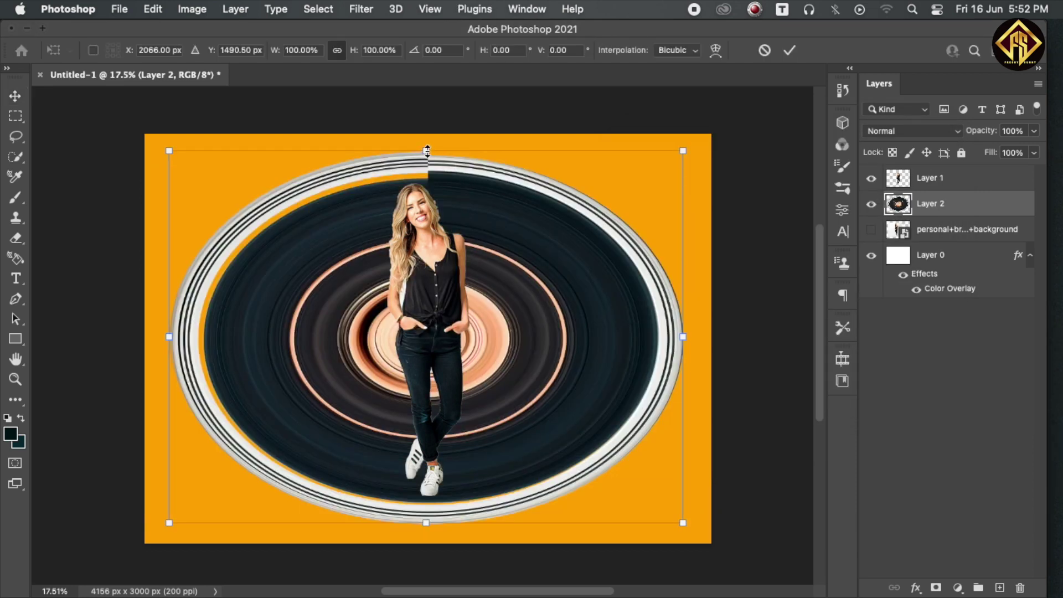
left_click_drag(422, 237, 415, 211)
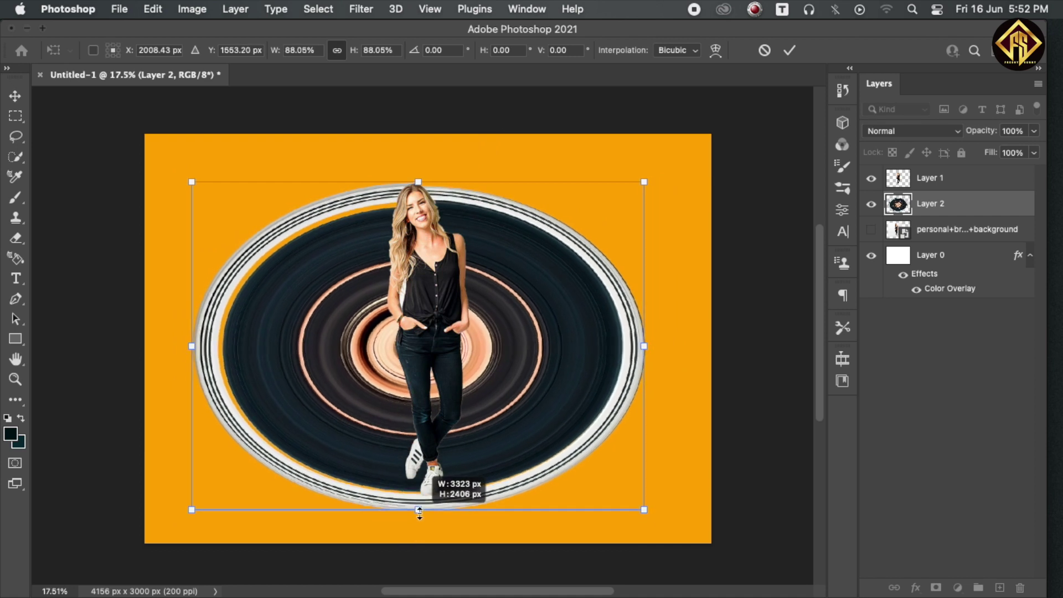
left_click_drag(418, 526, 421, 495)
scroll(437, 351, "up", 1)
scroll(437, 352, "up", 1)
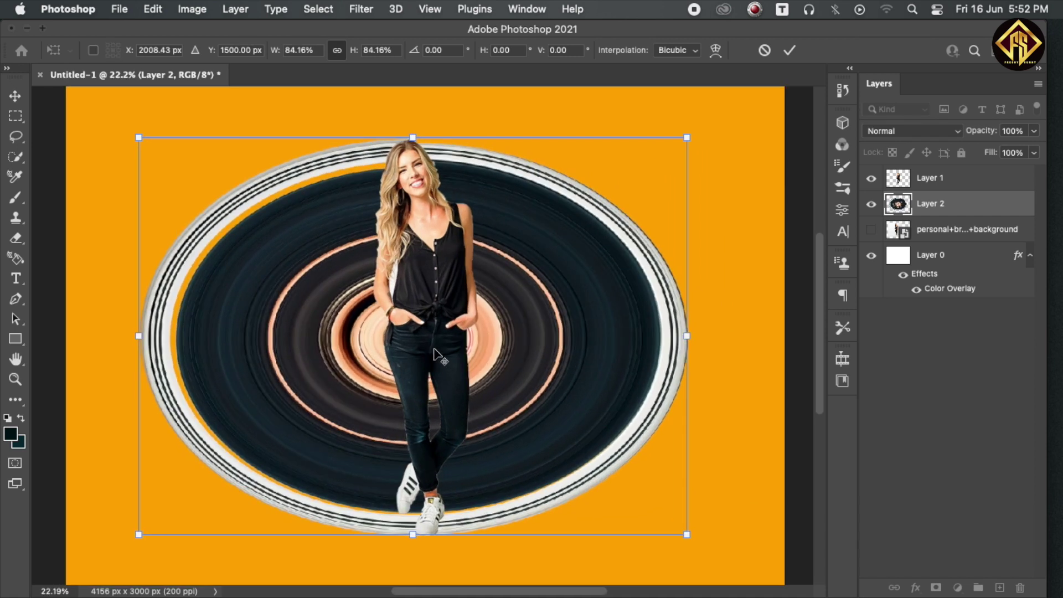
scroll(435, 354, "up", 1)
scroll(433, 367, "up", 3)
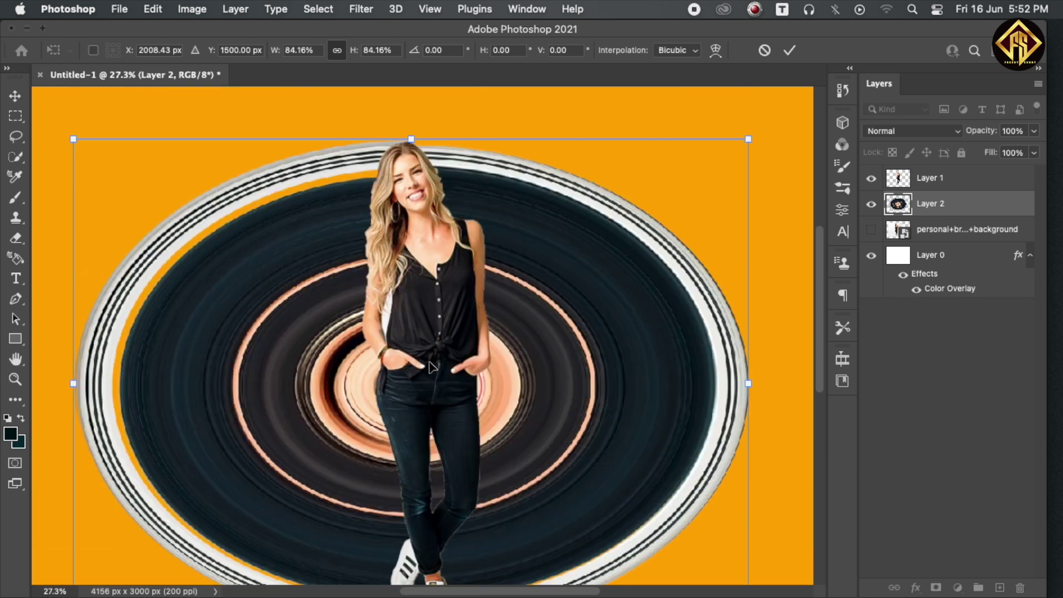
scroll(433, 367, "up", 2)
key("Return")
scroll(431, 364, "down", 1)
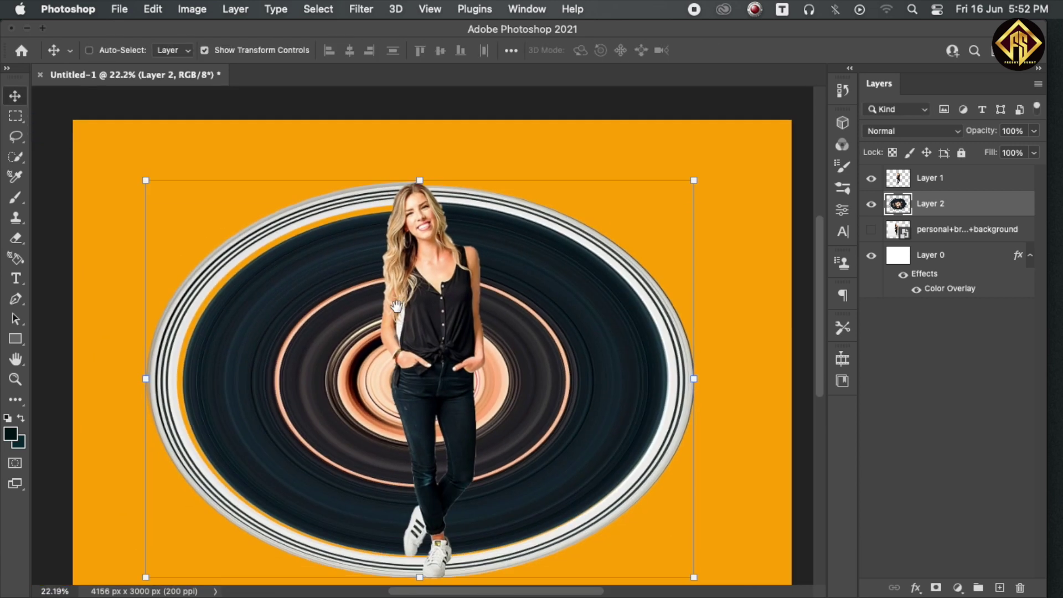
key("l")
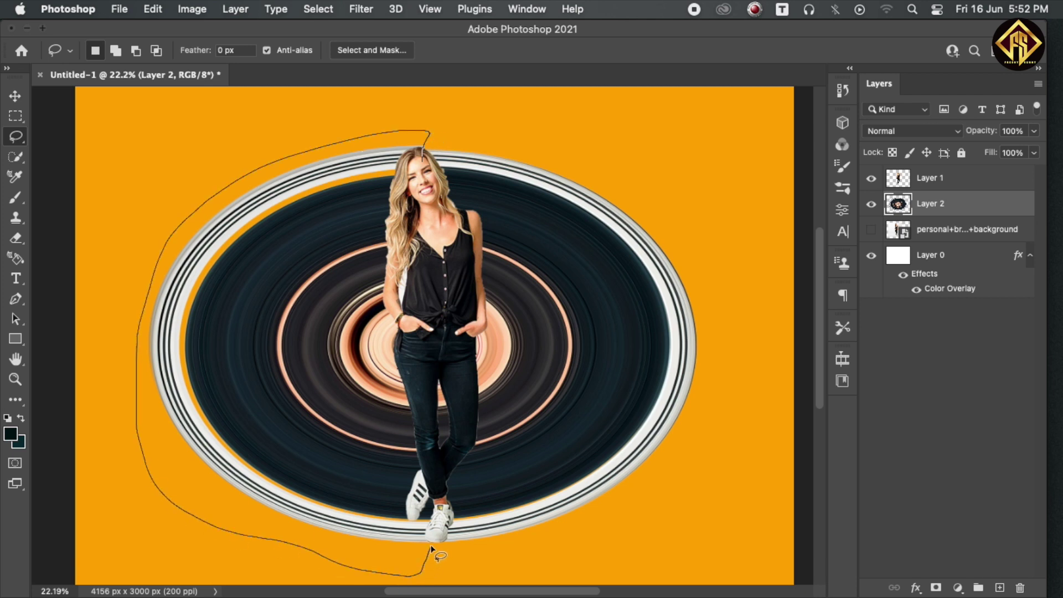
Lasso and delete the disc's left half, then deselect.
left_click_drag(430, 336, 430, 337)
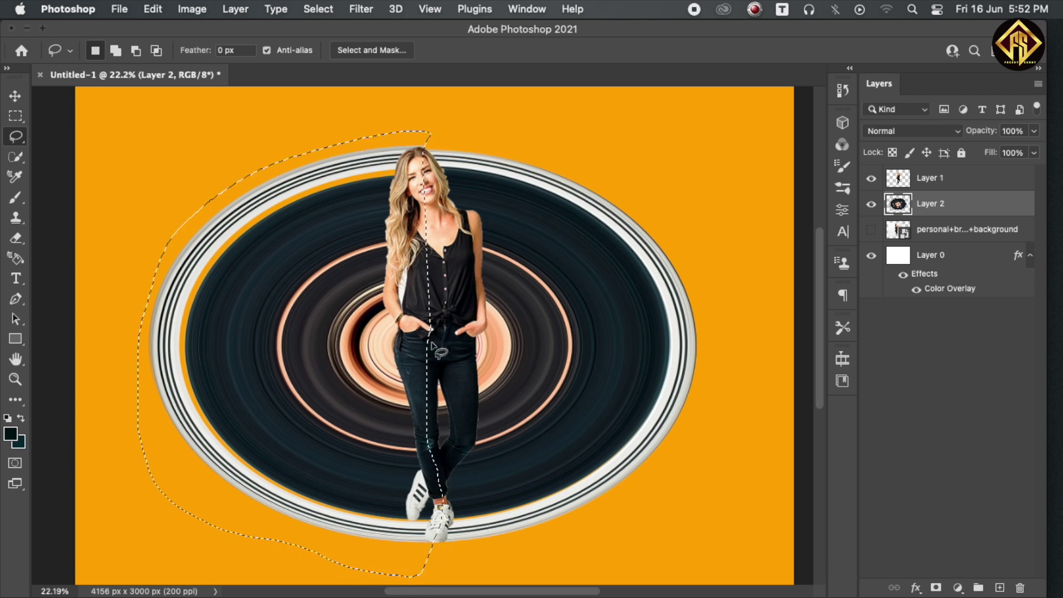
key("Delete")
key("ctrl+d")
key("v")
scroll(438, 346, "down", 1)
left_click(950, 235)
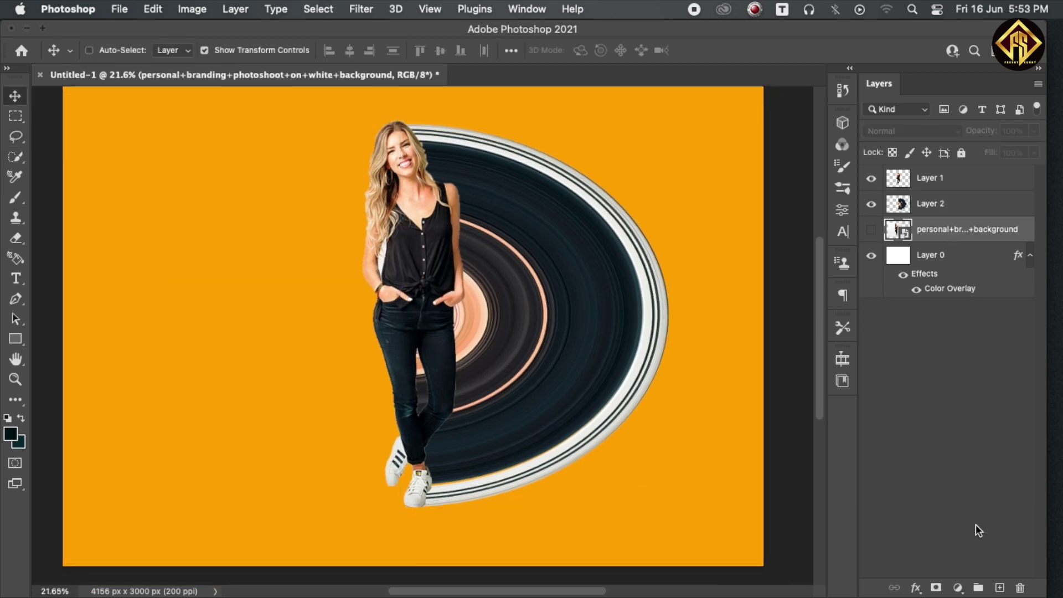
Create a new empty layer and set up a large, flattened Soft Round brush at low opacity.
left_click(999, 588)
key("b")
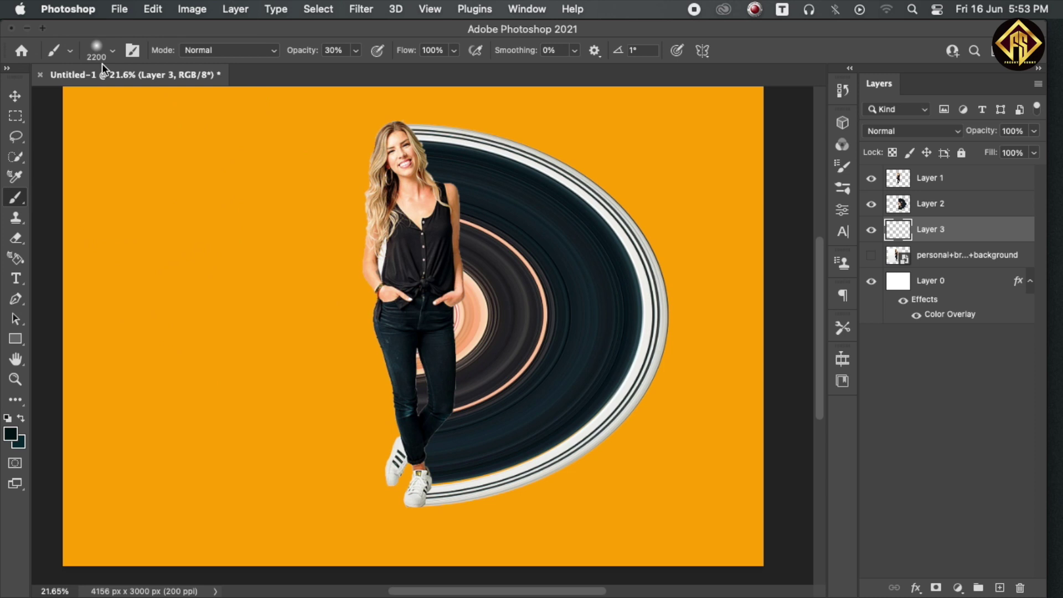
left_click(113, 51)
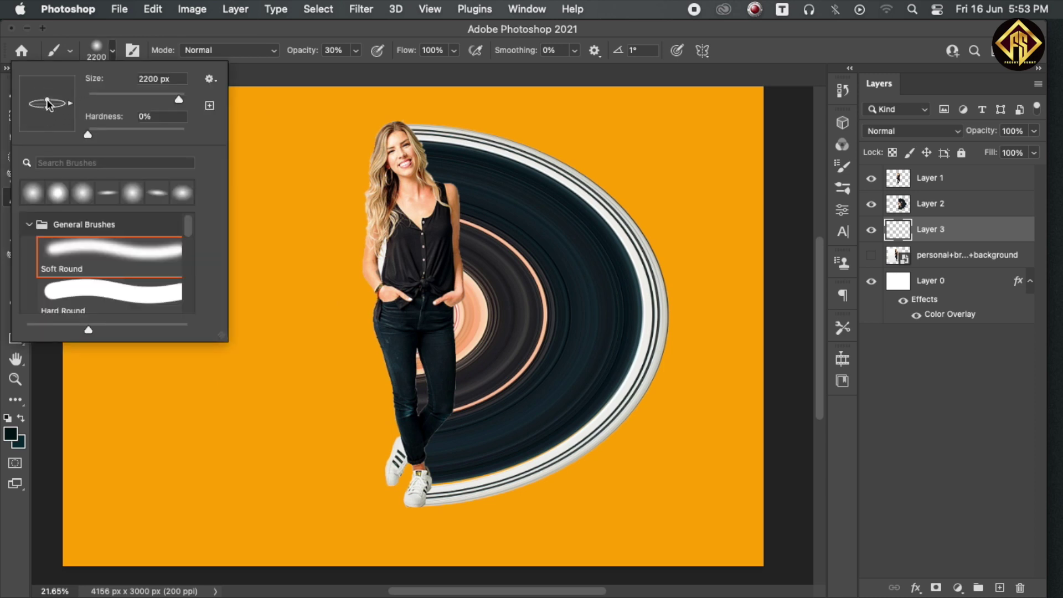
left_click(112, 61)
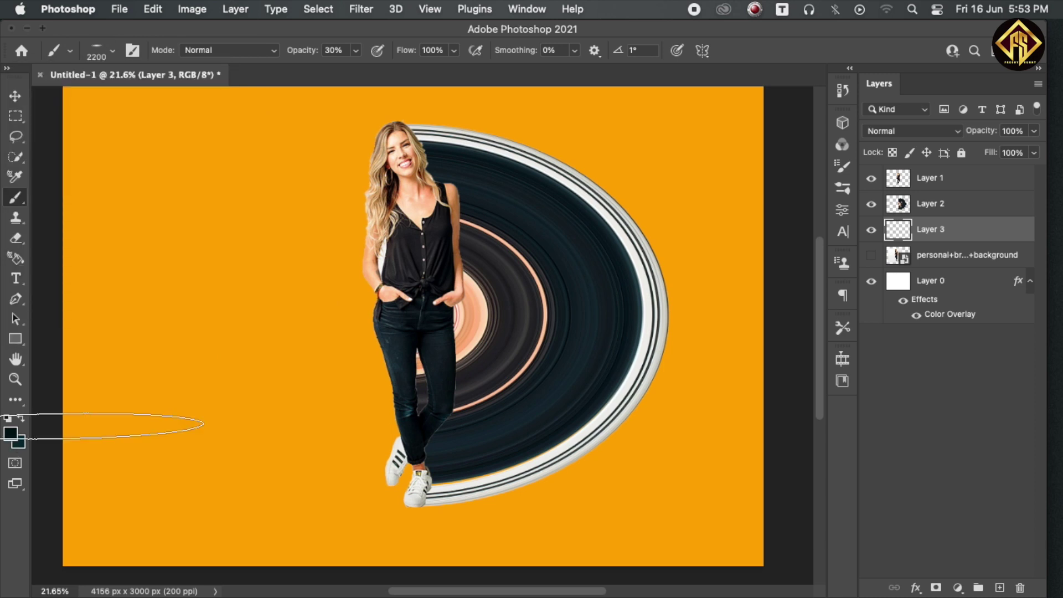
key("bracketleft")
key("bracketleft")
key("bracketleft")
key("bracketleft")
key("bracketleft")
key("bracketleft")
key("bracketleft")
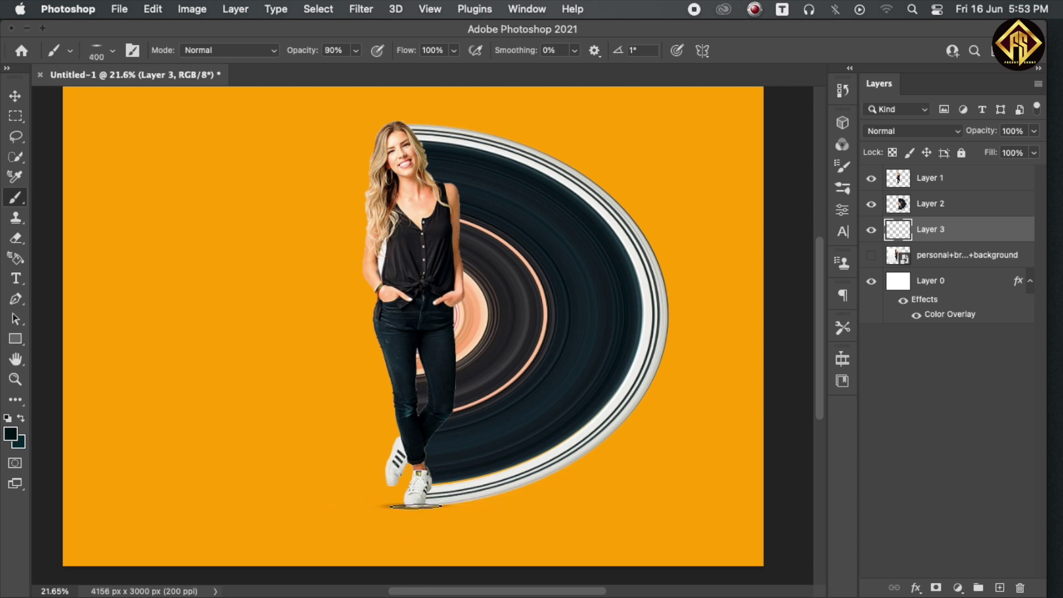
key("3")
key("bracketright")
key("bracketright")
key("bracketright")
key("bracketright")
key("bracketright")
key("bracketright")
key("bracketright")
key("bracketright")
key("bracketright")
key("bracketright")
key("bracketright")
key("bracketright")
Paint a soft dark shadow beneath the woman's feet on the new layer.
left_click(425, 508)
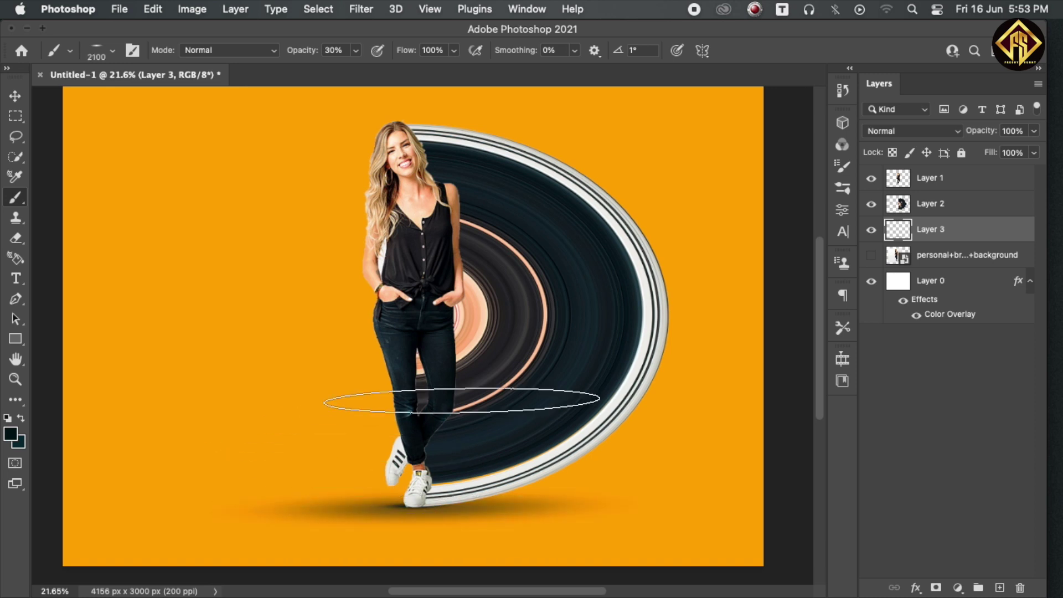
key("v")
scroll(407, 430, "down", 1)
scroll(401, 422, "left", 2)
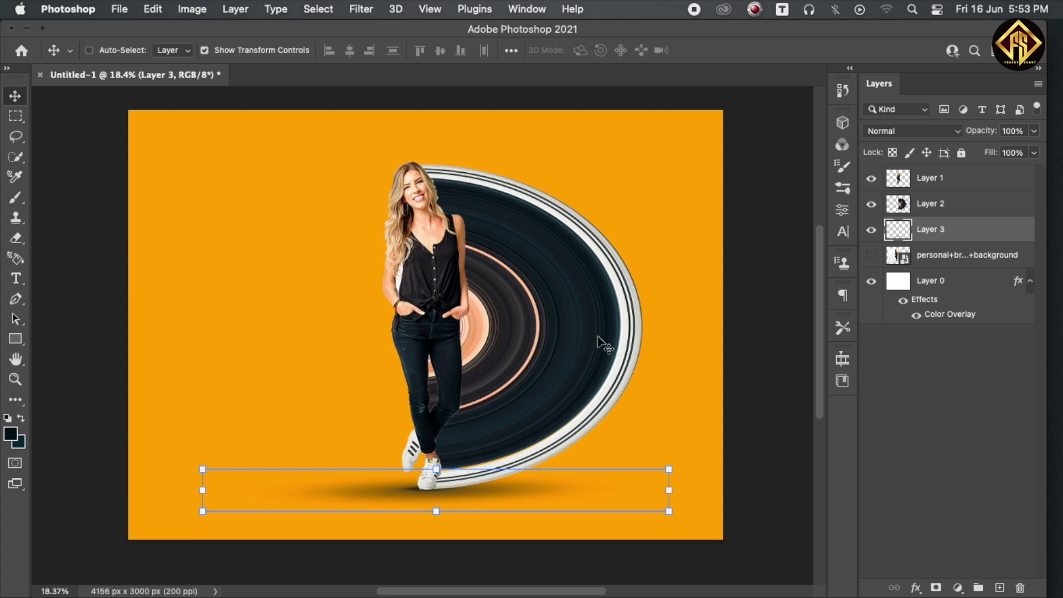
left_click(961, 191)
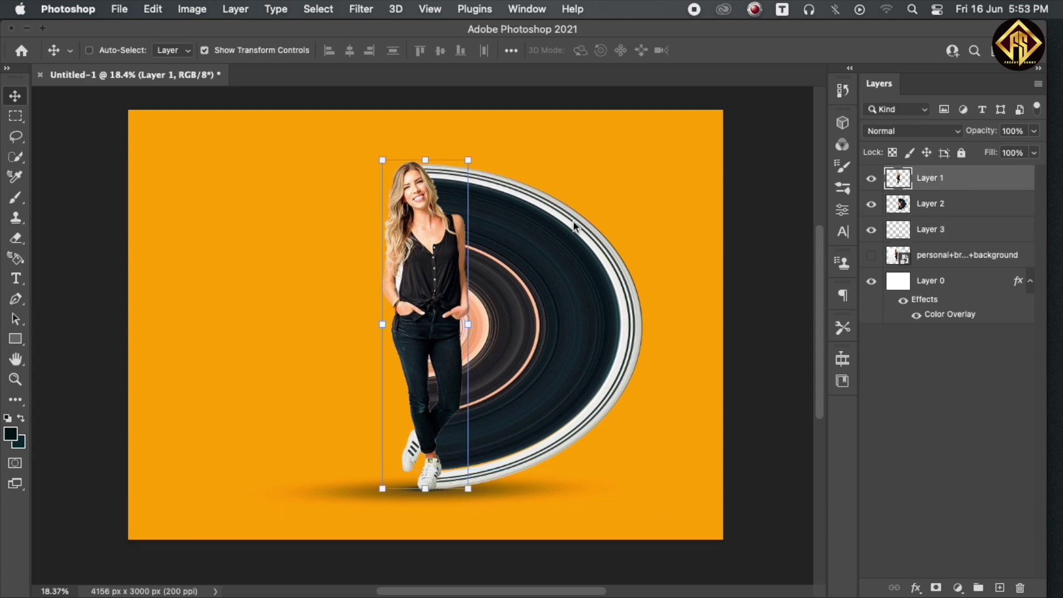
left_click(932, 377)
scroll(666, 305, "up", 2)
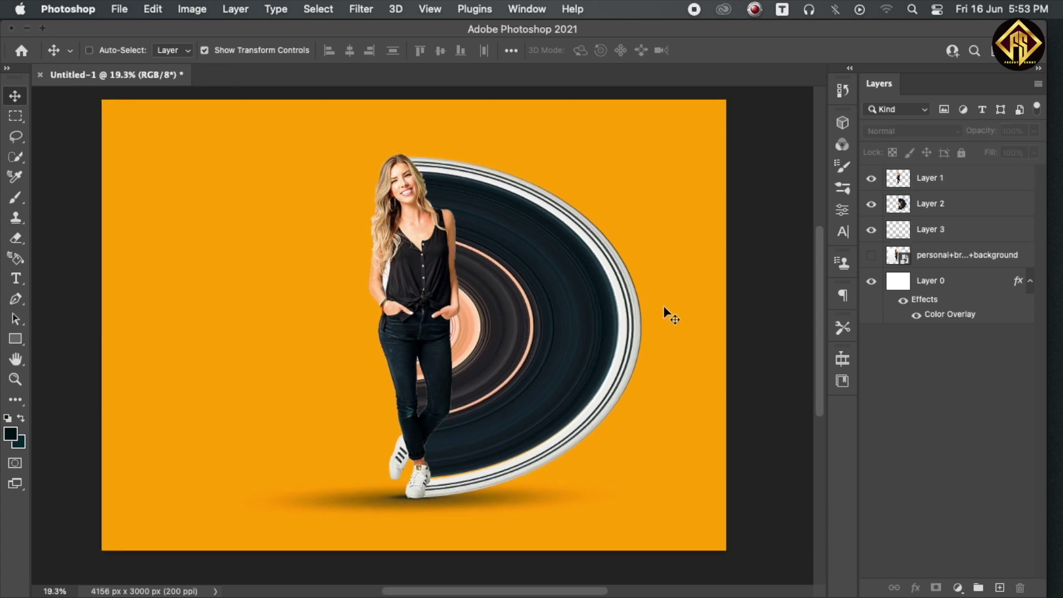